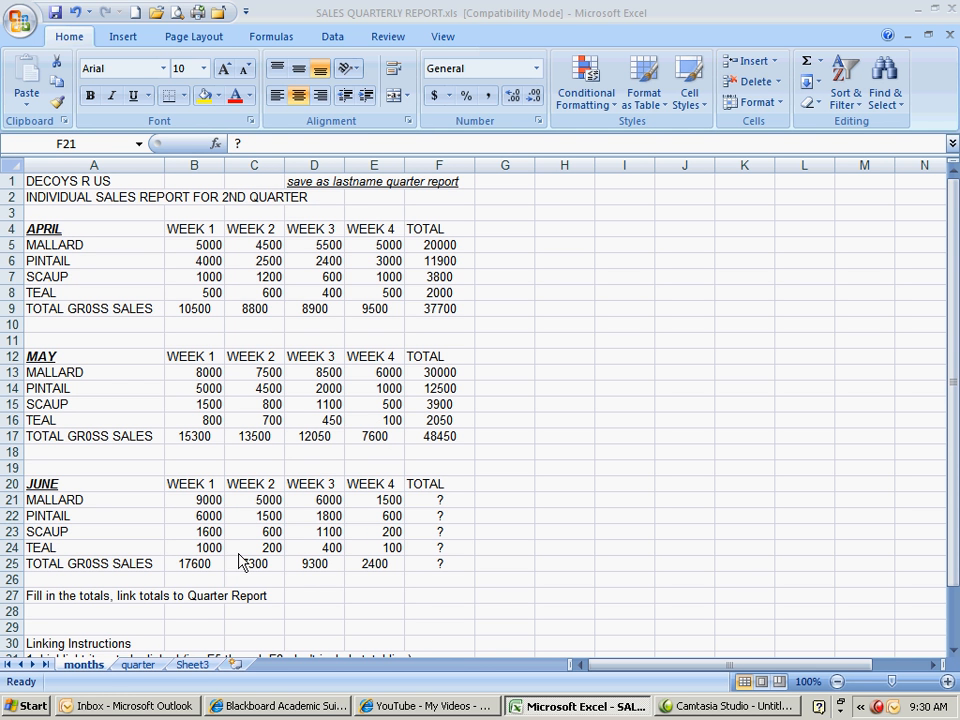
Total the June rows on the months sheet with =SUM(B21:E21) in F21, filled down through F25.
{"action": "left_click", "coordinate": [438, 500]}
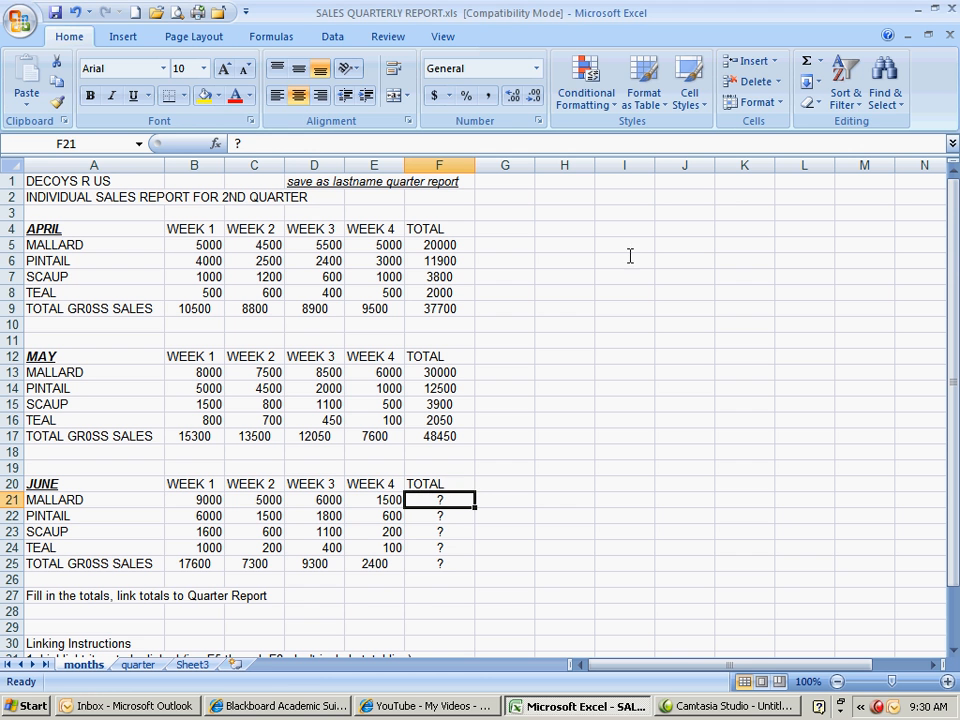
{"action": "double_click", "coordinate": [807, 62]}
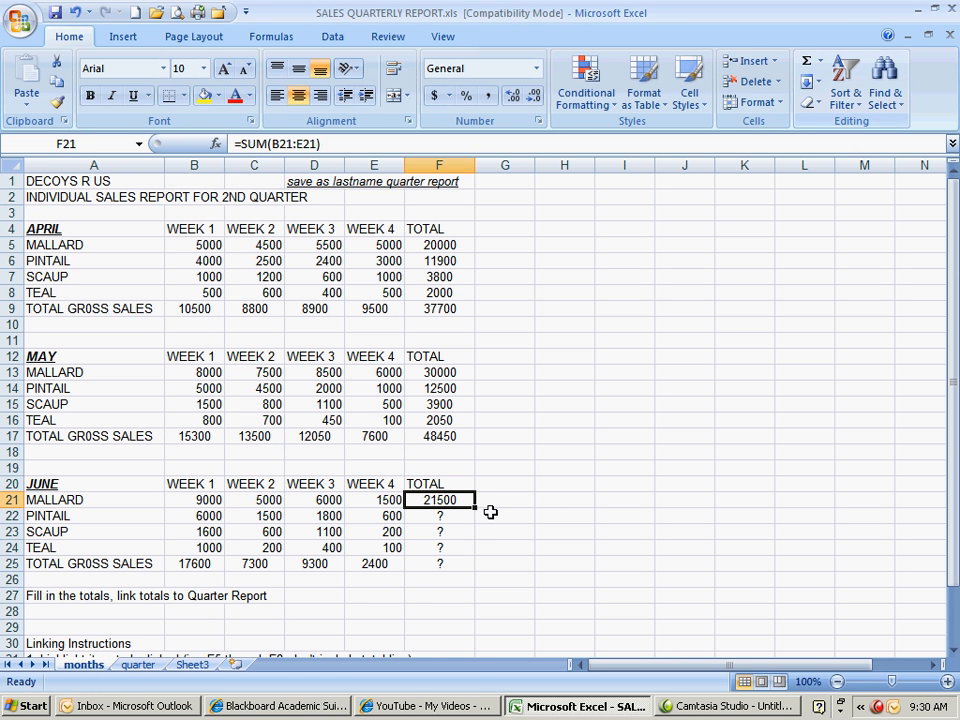
{"action": "left_click_drag", "start_coordinate": [475, 507], "coordinate": [461, 566]}
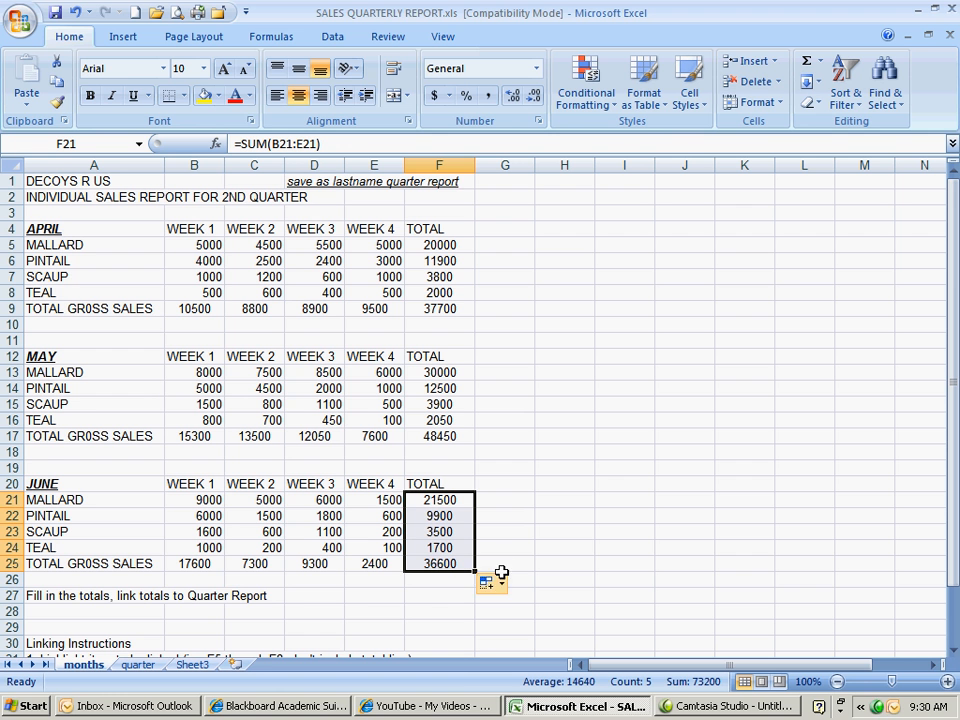
{"action": "left_click", "coordinate": [447, 503]}
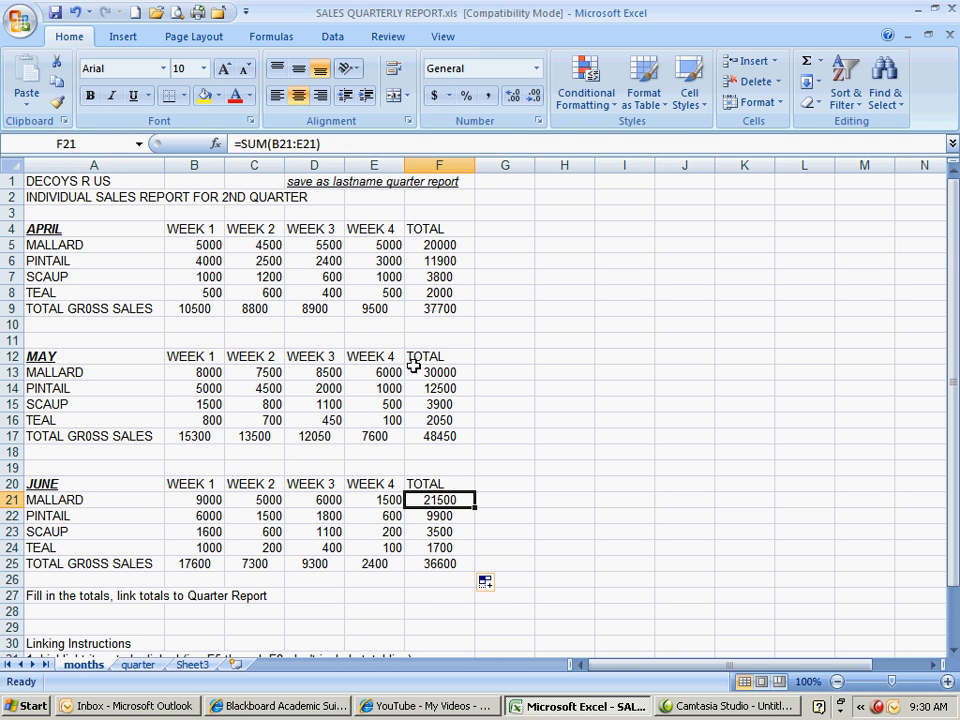
Copy the May product totals F13:F16 from the months sheet and paste them as links into C7:C10 on the quarter sheet.
{"action": "left_click", "coordinate": [416, 374]}
{"action": "left_click_drag", "start_coordinate": [416, 374], "coordinate": [414, 410]}
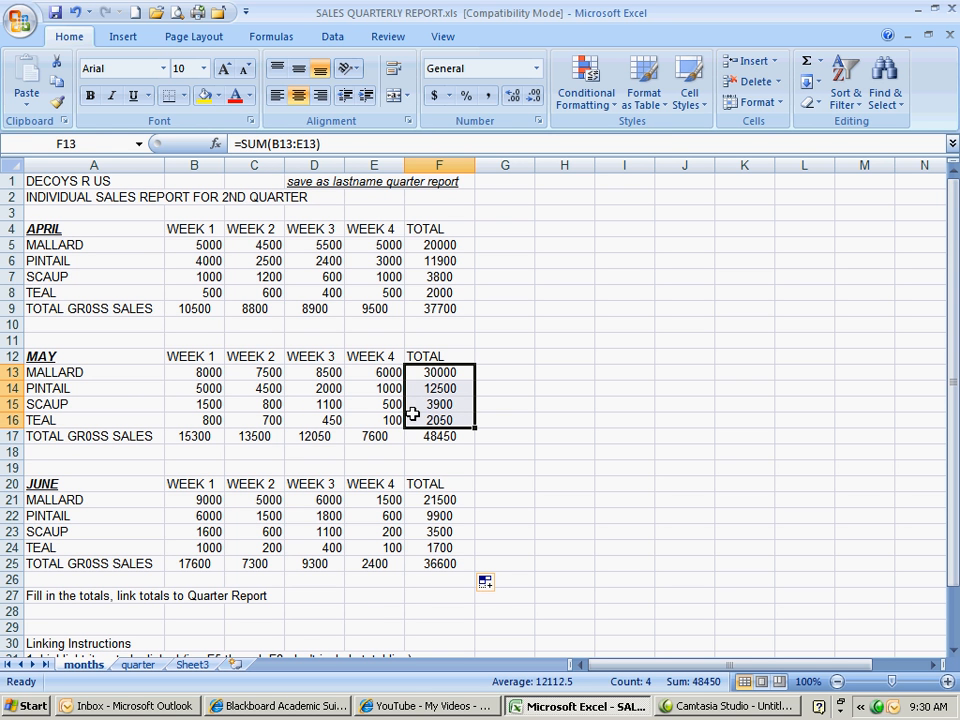
{"action": "right_click", "coordinate": [464, 385]}
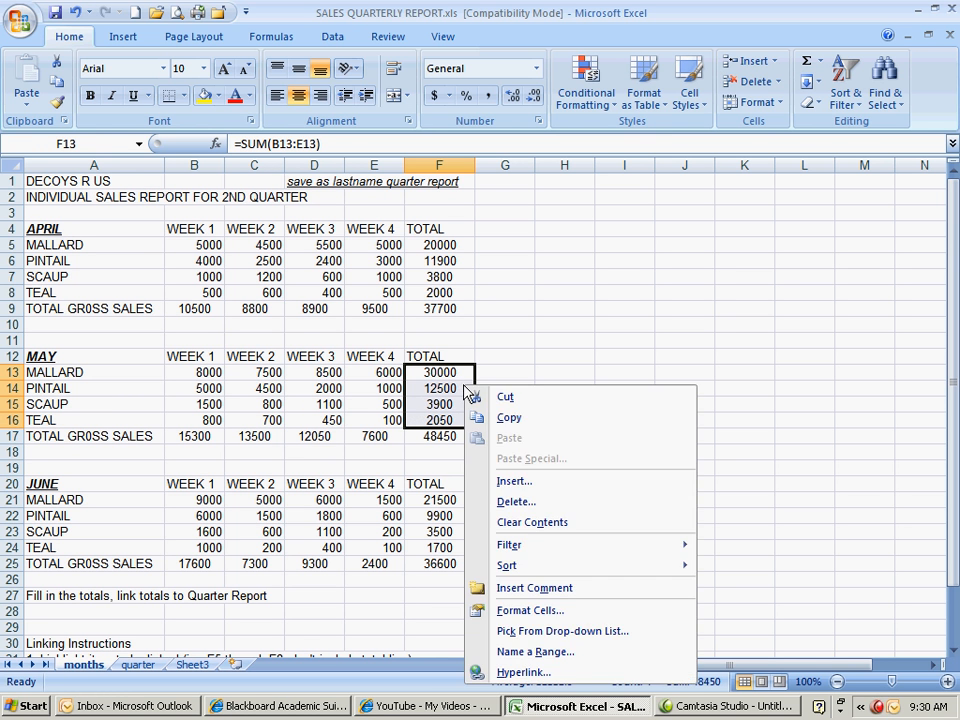
{"action": "left_click", "coordinate": [511, 424]}
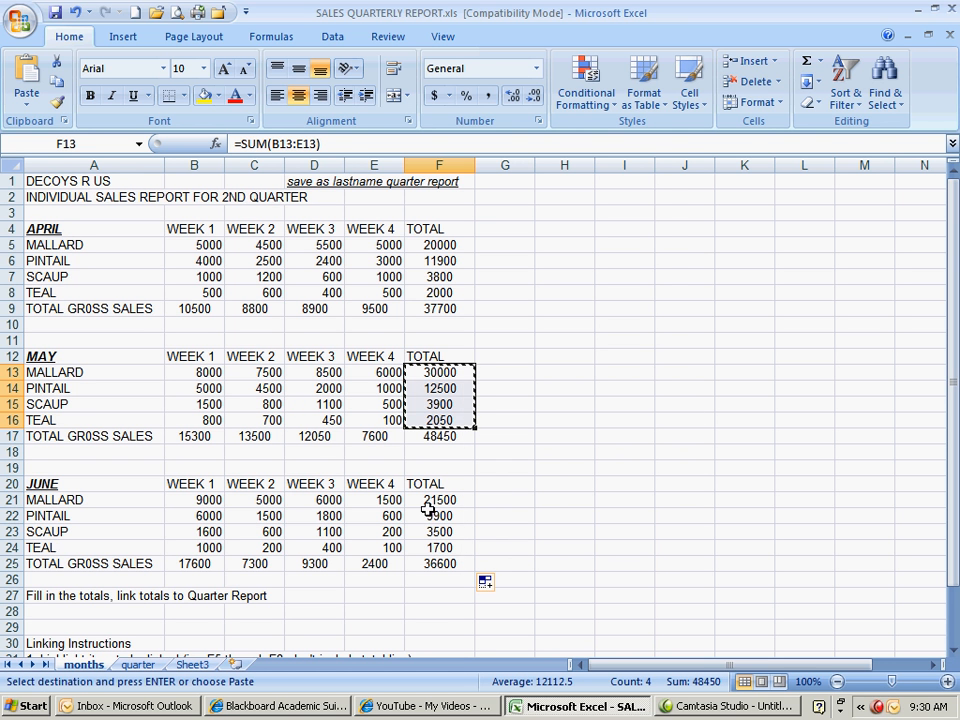
{"action": "left_click", "coordinate": [140, 665]}
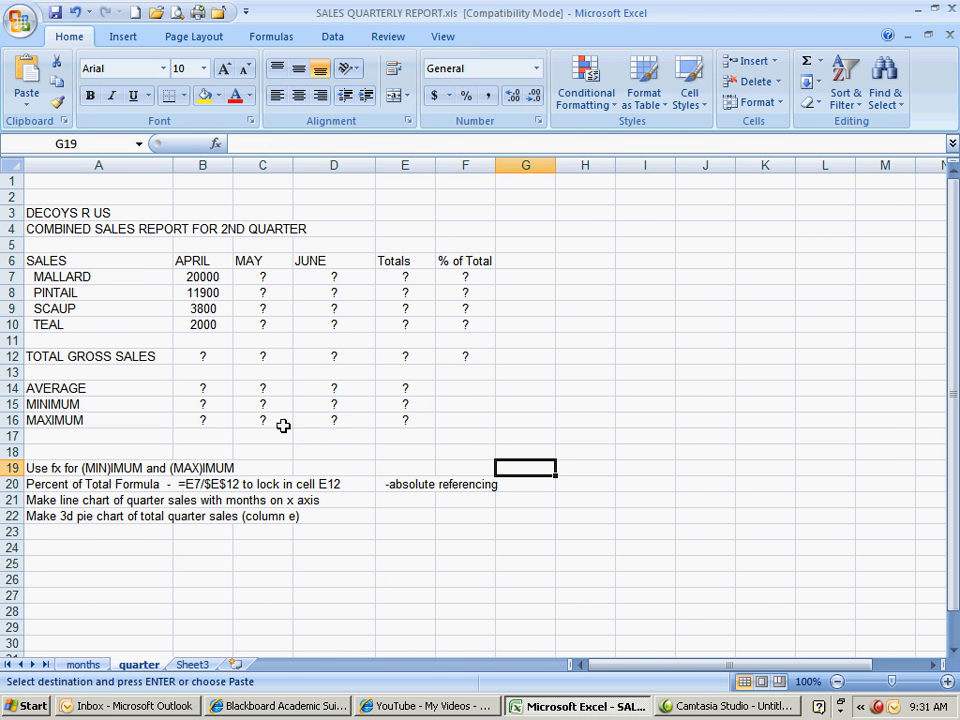
{"action": "left_click", "coordinate": [259, 280]}
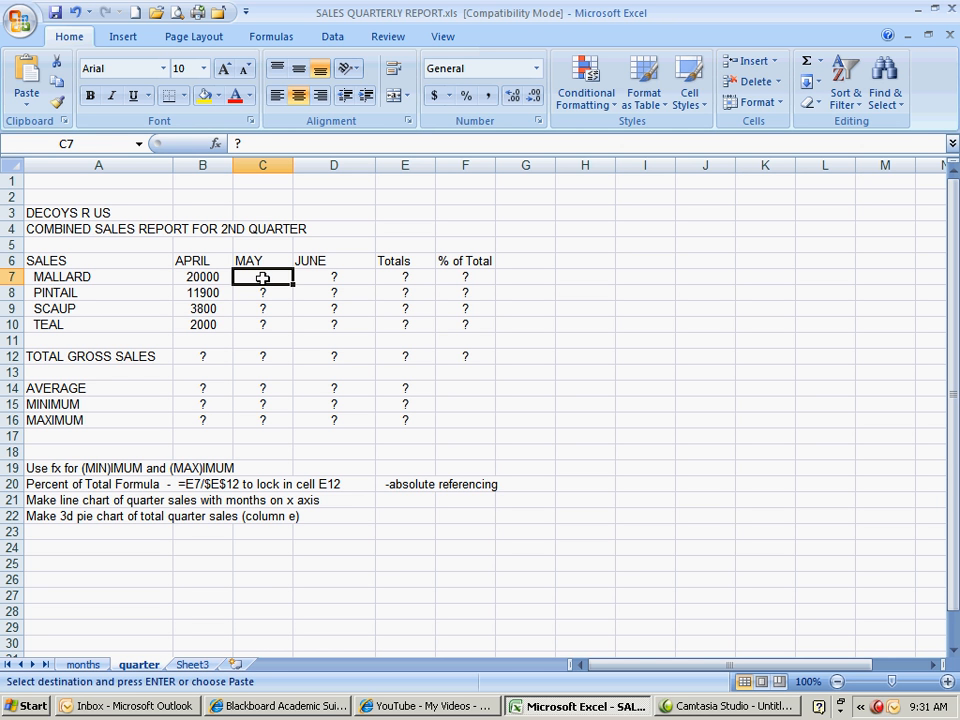
{"action": "right_click", "coordinate": [262, 278]}
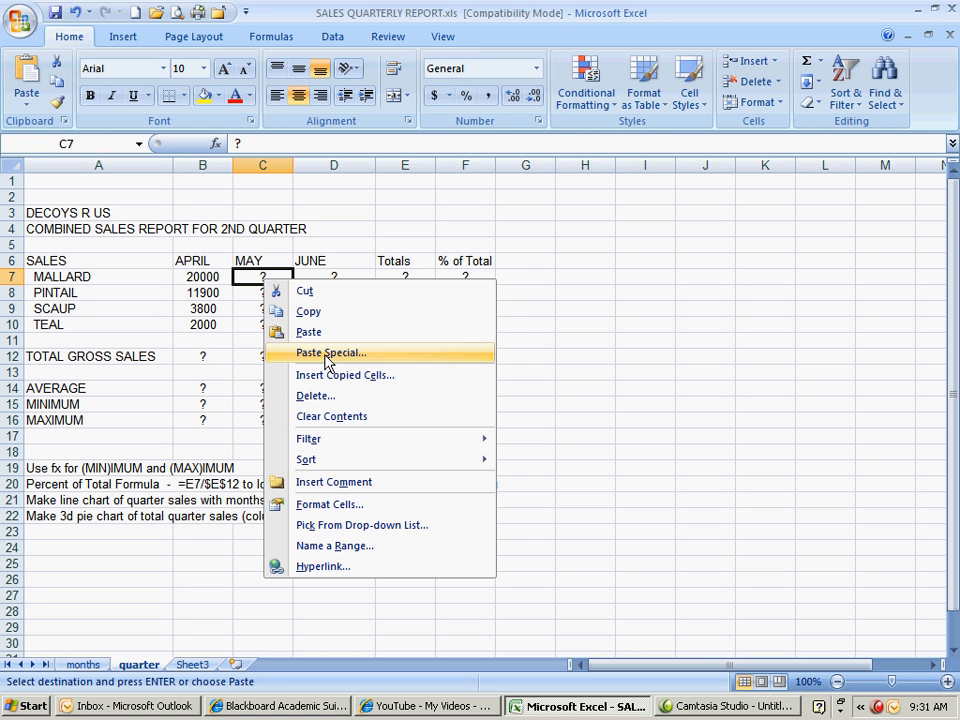
{"action": "left_click", "coordinate": [325, 355]}
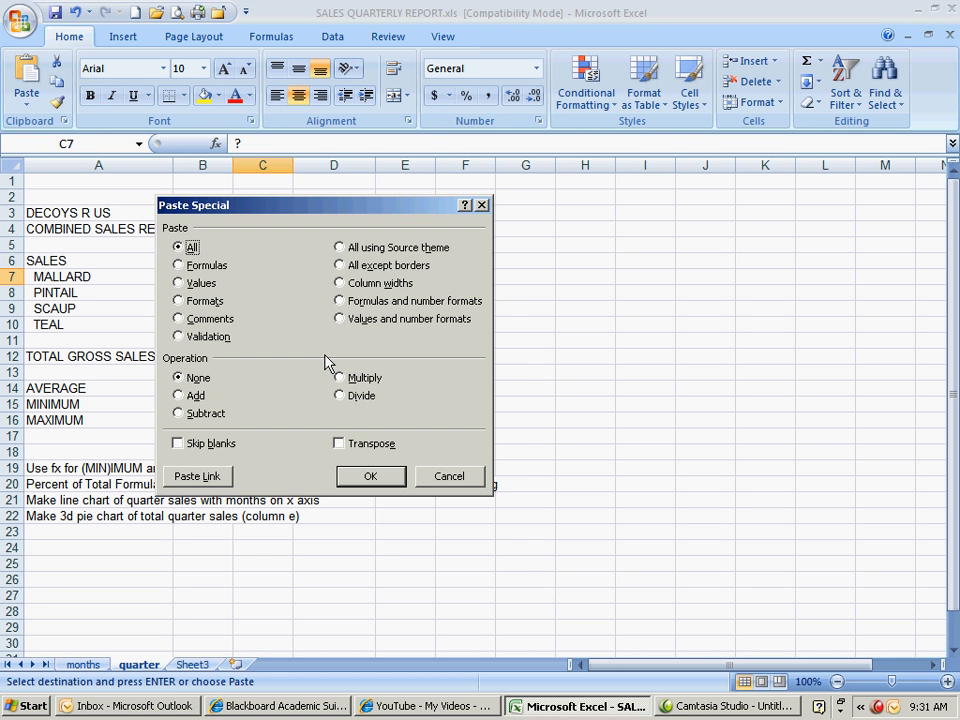
{"action": "left_click", "coordinate": [212, 477]}
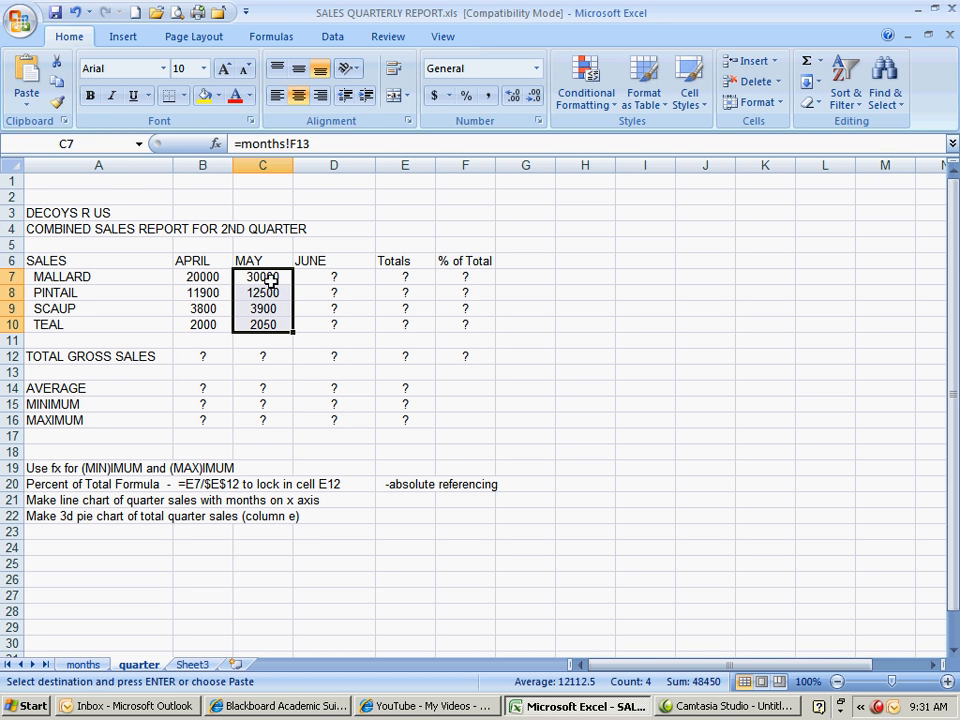
{"action": "left_click", "coordinate": [270, 280]}
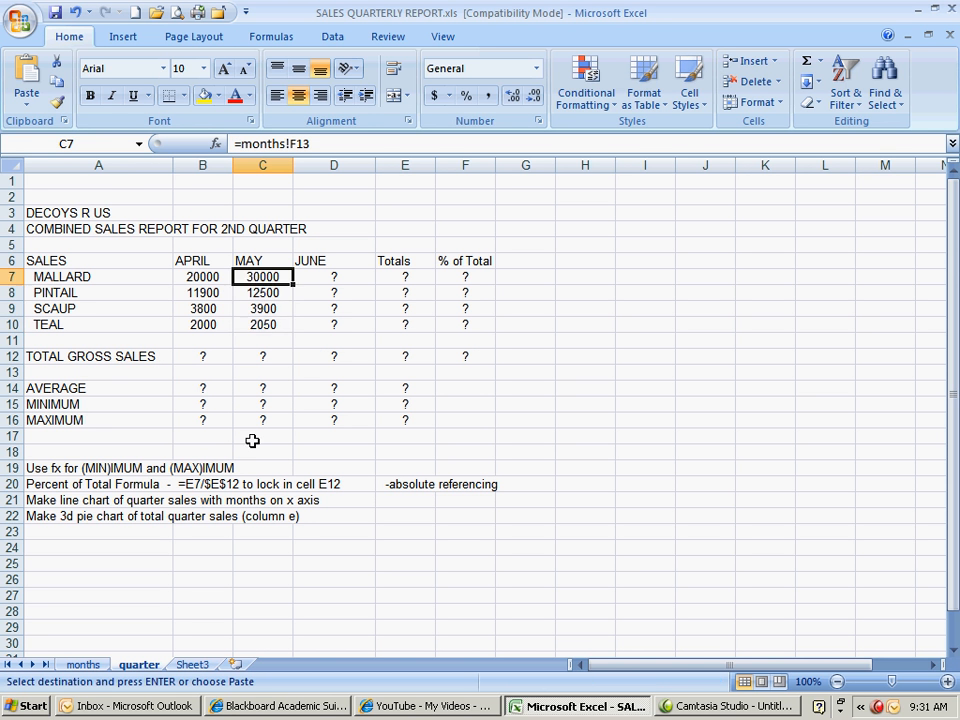
Copy the June product totals F21:F24 from the months sheet and paste them as links into D7:D10 on the quarter sheet.
{"action": "left_click", "coordinate": [83, 664]}
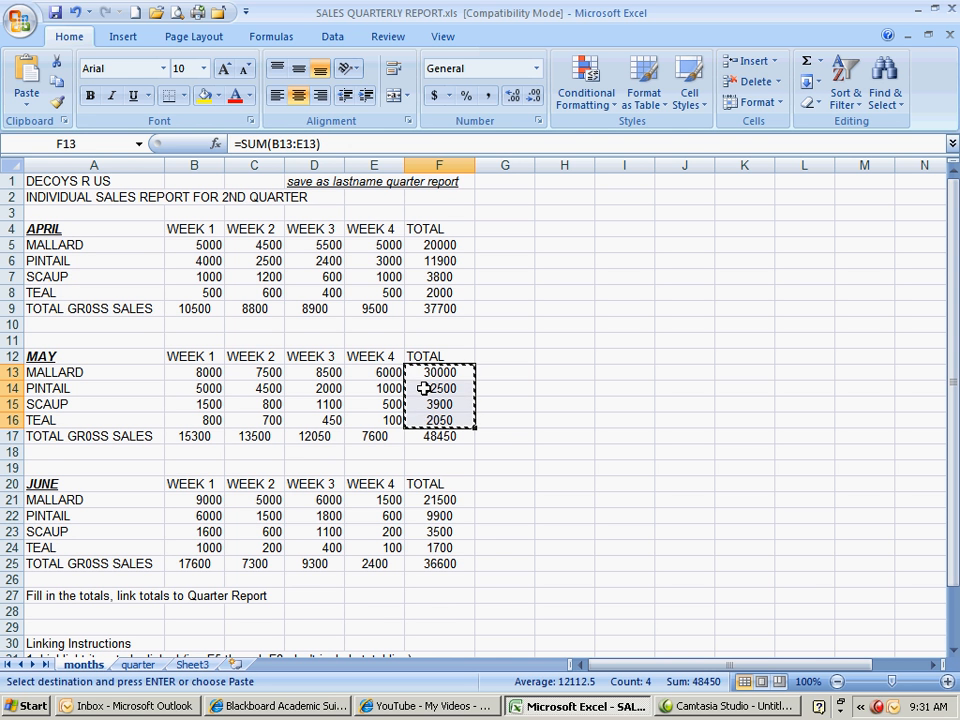
{"action": "left_click_drag", "start_coordinate": [439, 499], "coordinate": [440, 547]}
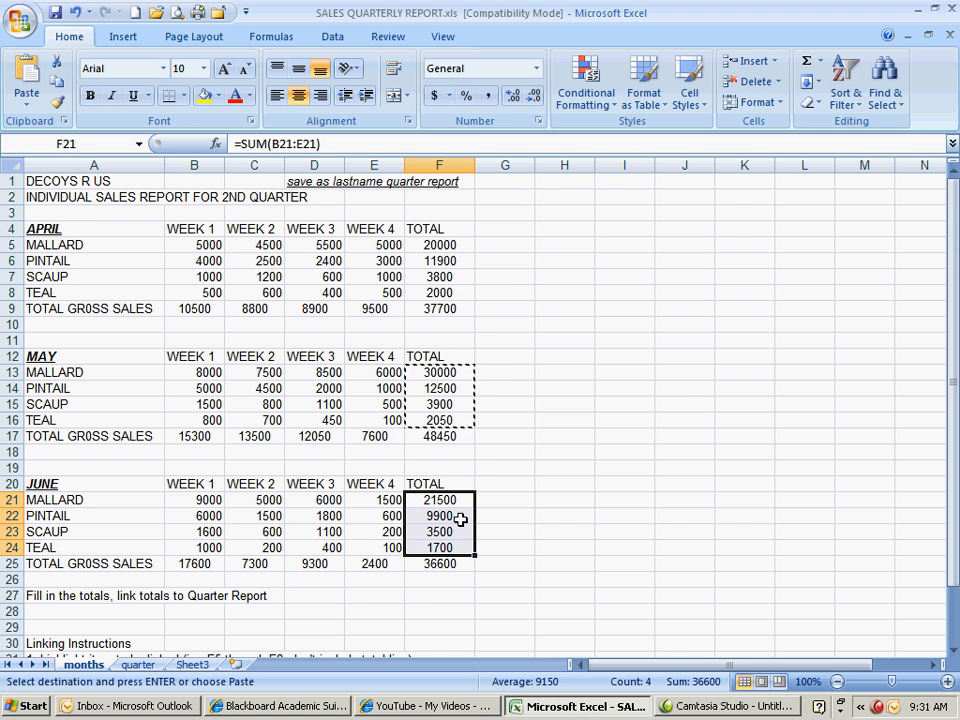
{"action": "right_click", "coordinate": [460, 519]}
{"action": "left_click", "coordinate": [511, 254]}
{"action": "left_click", "coordinate": [139, 665]}
{"action": "left_click", "coordinate": [347, 284]}
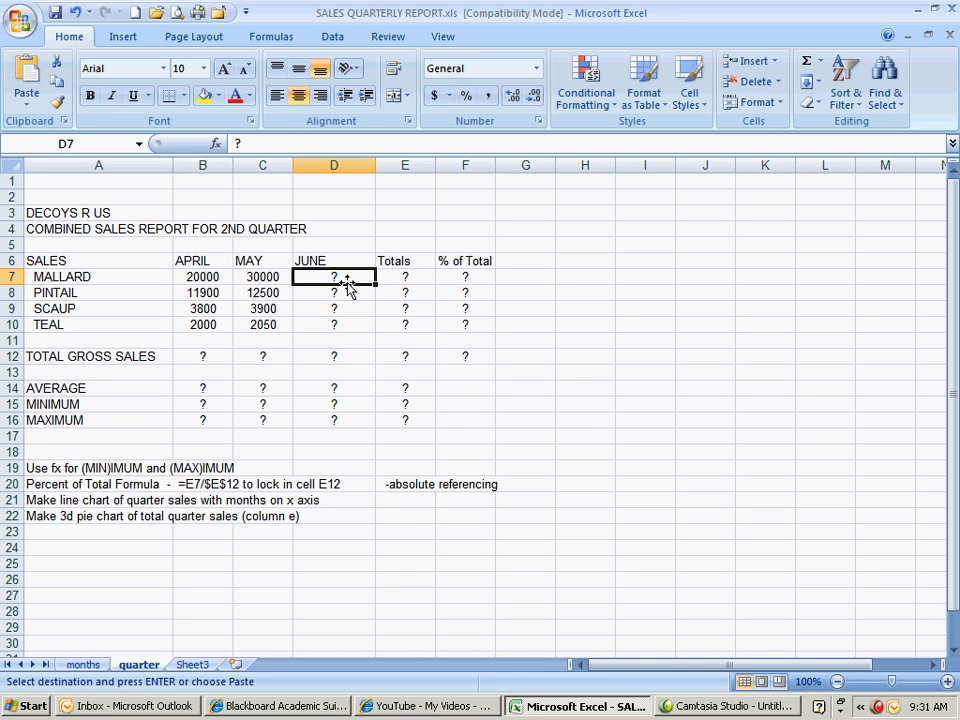
{"action": "right_click", "coordinate": [347, 284]}
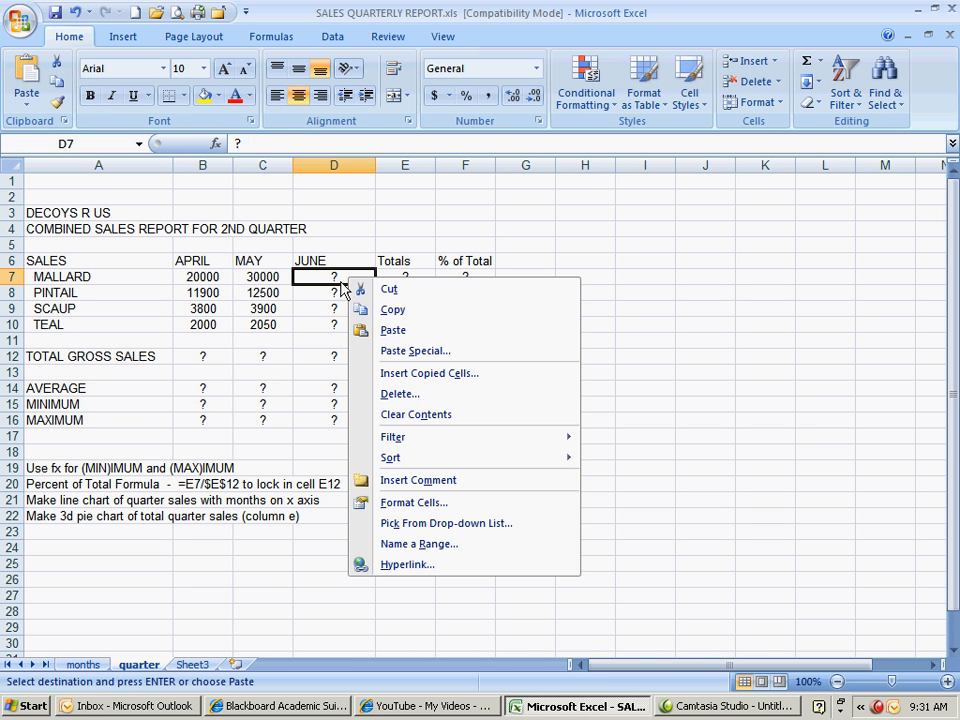
{"action": "left_click", "coordinate": [392, 351]}
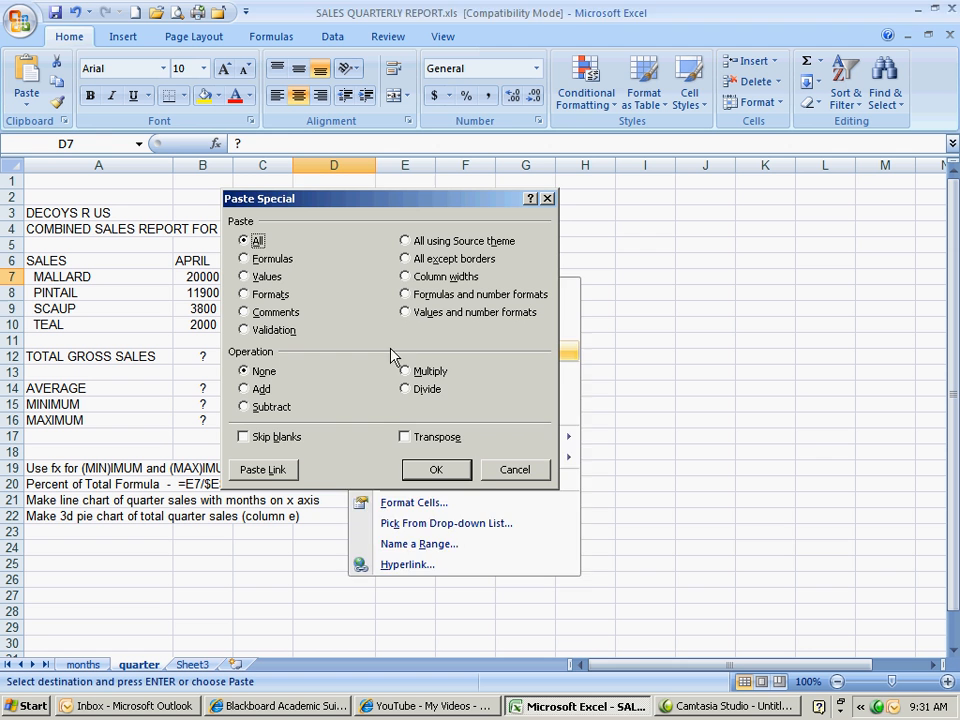
{"action": "left_click", "coordinate": [263, 470]}
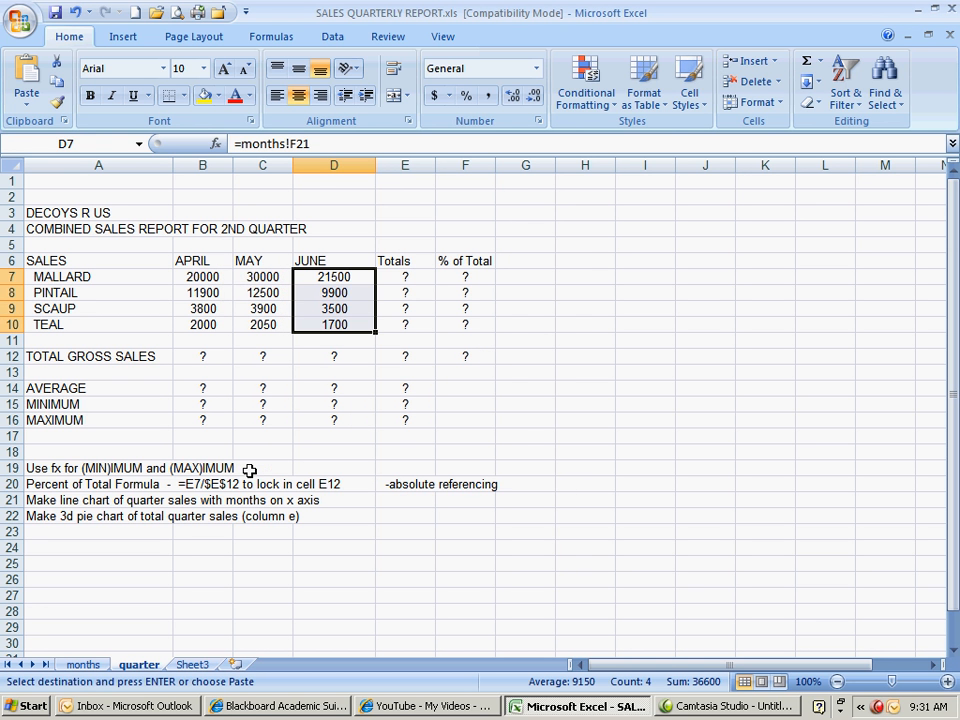
{"action": "left_click", "coordinate": [357, 276]}
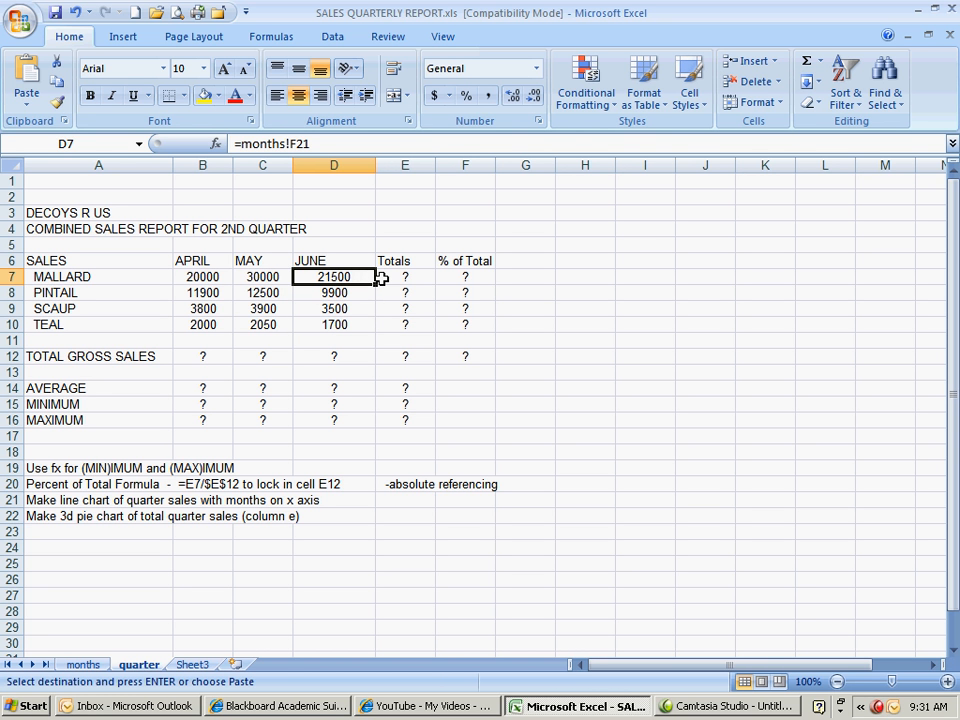
Sum each product's three months in the Totals column with =SUM(B7:D7) in E7, filled down through E10.
{"action": "left_click", "coordinate": [396, 277]}
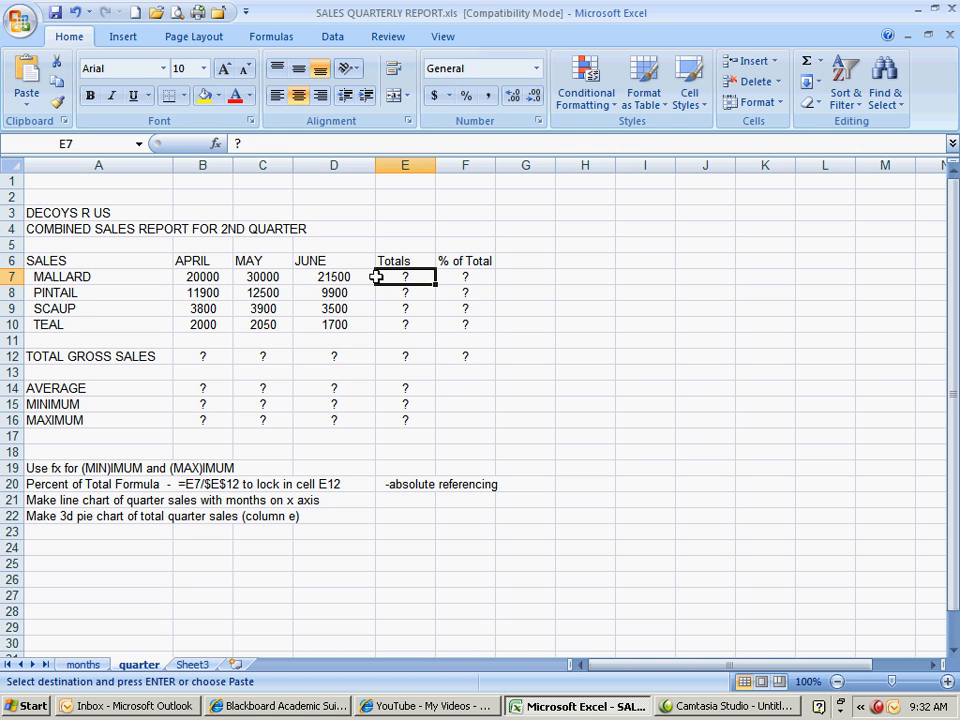
{"action": "left_click", "coordinate": [810, 72]}
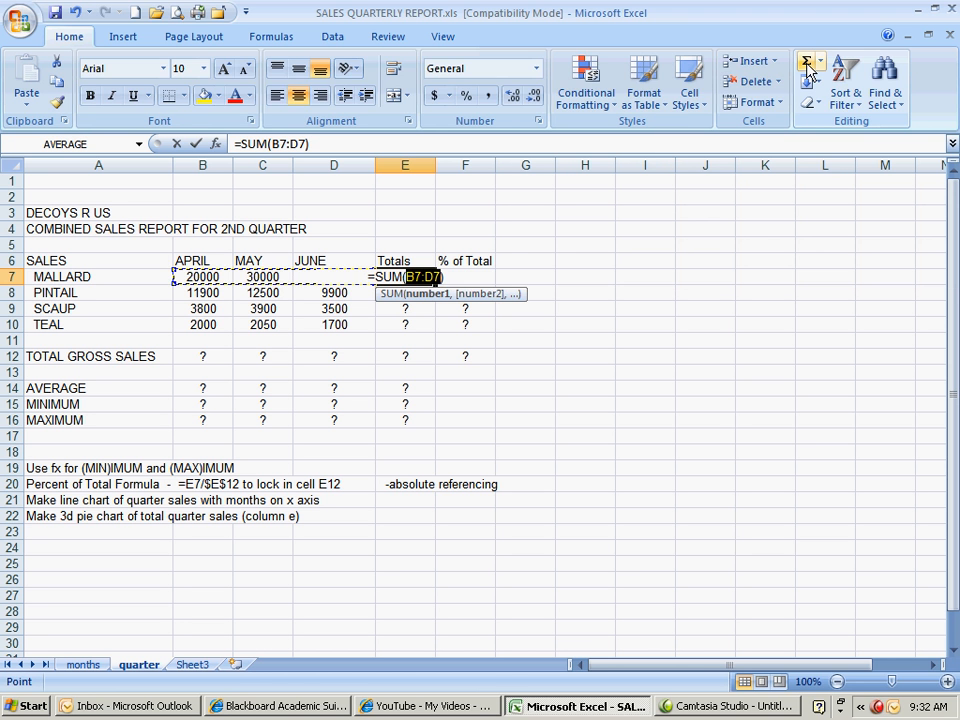
{"action": "left_click", "coordinate": [807, 67]}
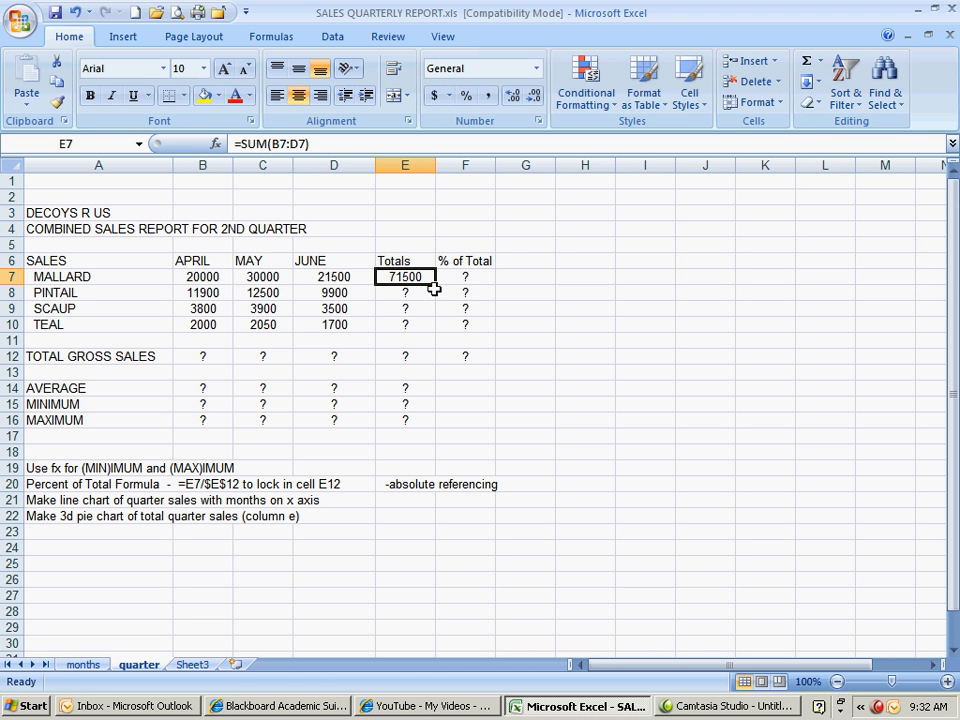
{"action": "left_click_drag", "start_coordinate": [435, 286], "coordinate": [435, 334]}
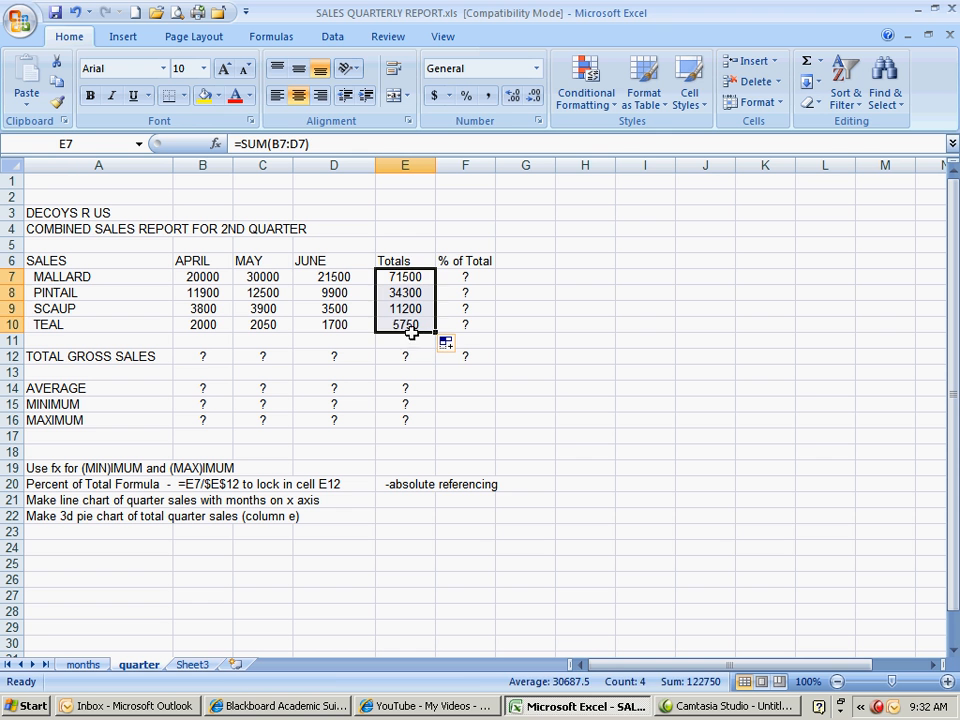
Calculate the Total Gross Sales row with =SUM(B7:B11) in B12, filled across through F12.
{"action": "left_click", "coordinate": [197, 356]}
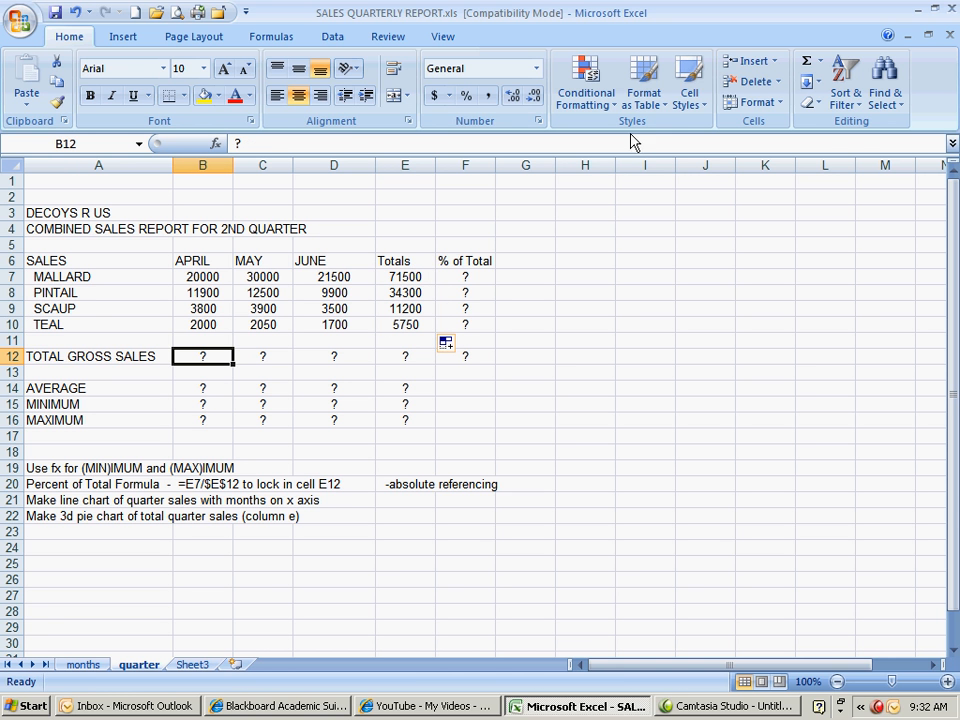
{"action": "left_click", "coordinate": [808, 66]}
{"action": "left_click", "coordinate": [808, 66]}
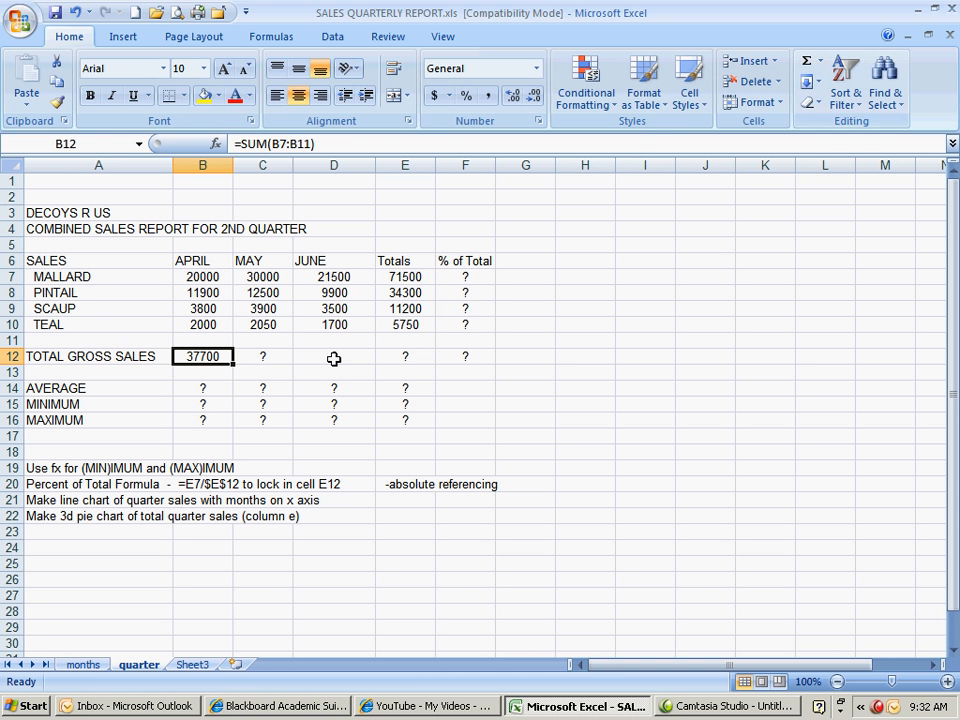
{"action": "left_click_drag", "start_coordinate": [231, 366], "coordinate": [490, 358]}
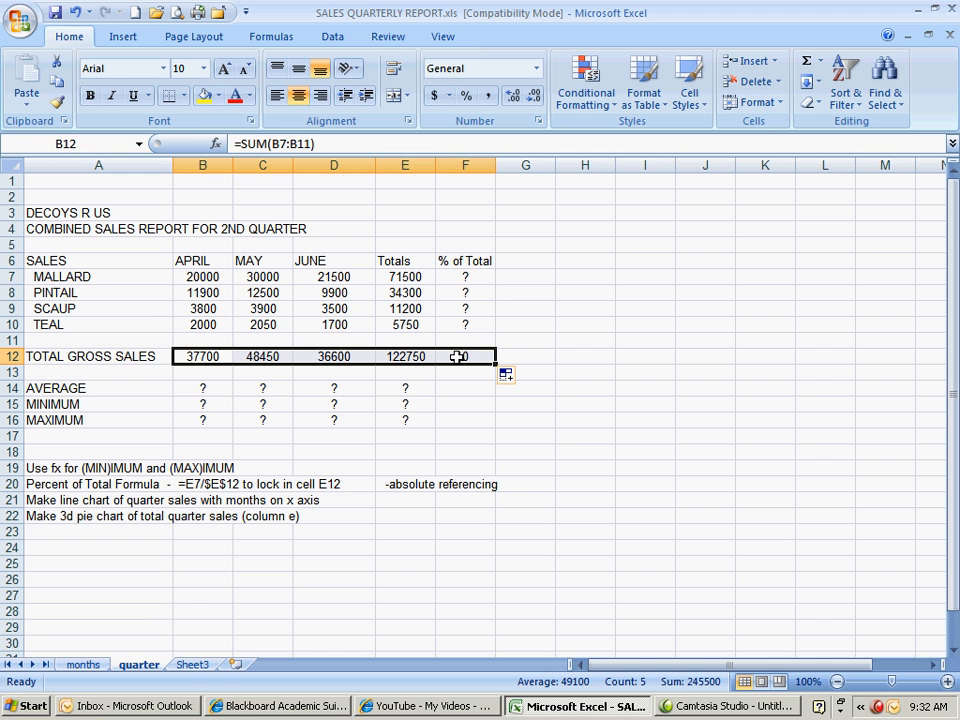
Enter the absolute-reference formula =E7/$E$12 in F7 and fill it down through F10 for each product's % of Total.
{"action": "left_click", "coordinate": [486, 273]}
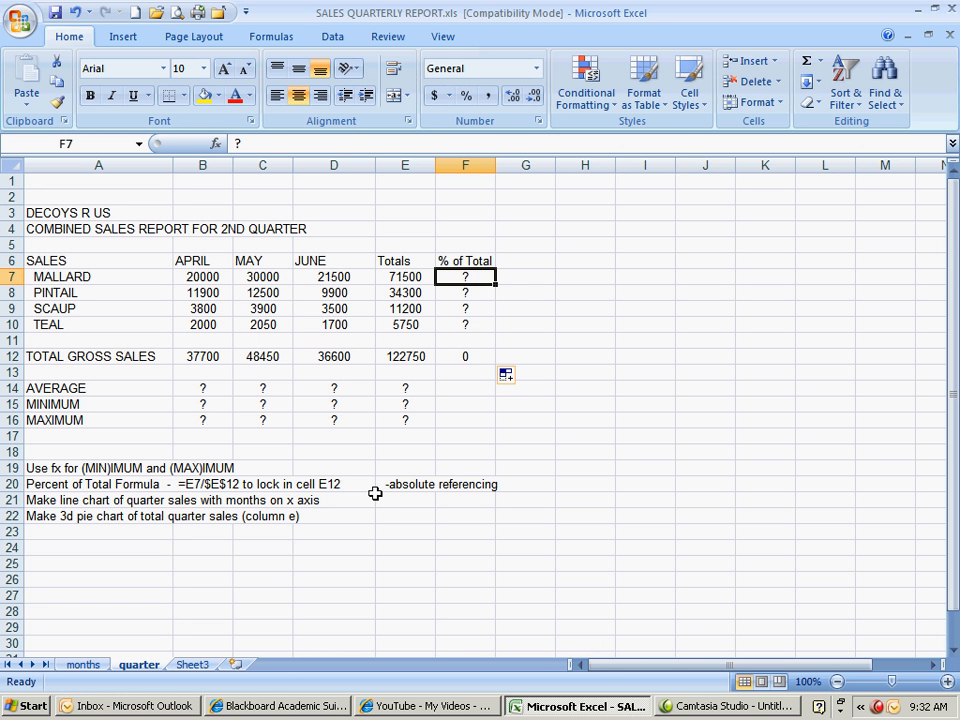
{"action": "type", "text": "="}
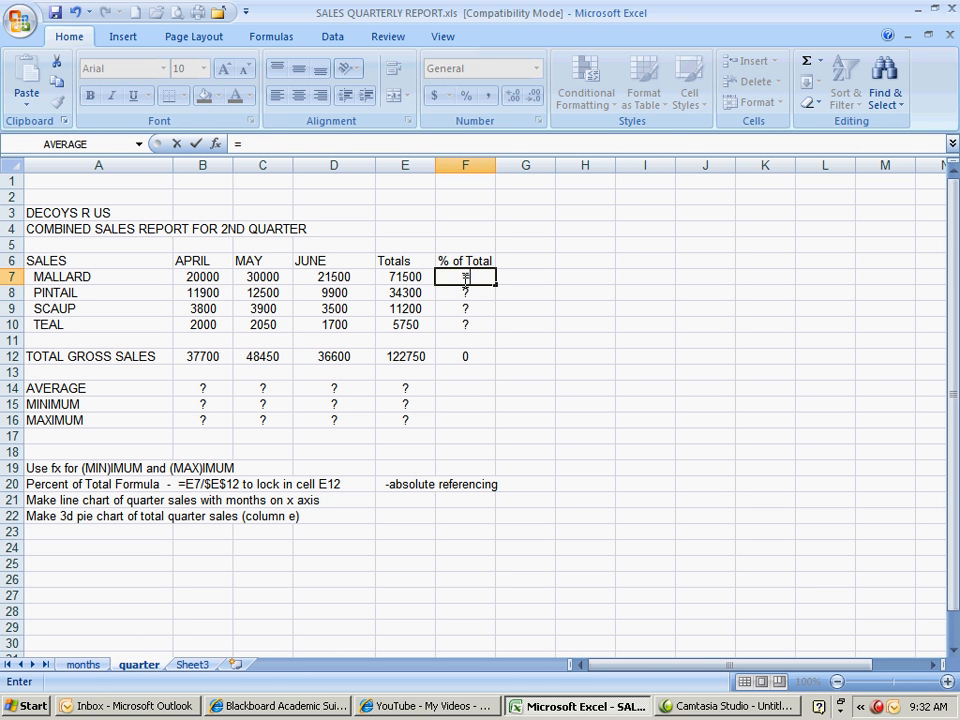
{"action": "left_click", "coordinate": [421, 277]}
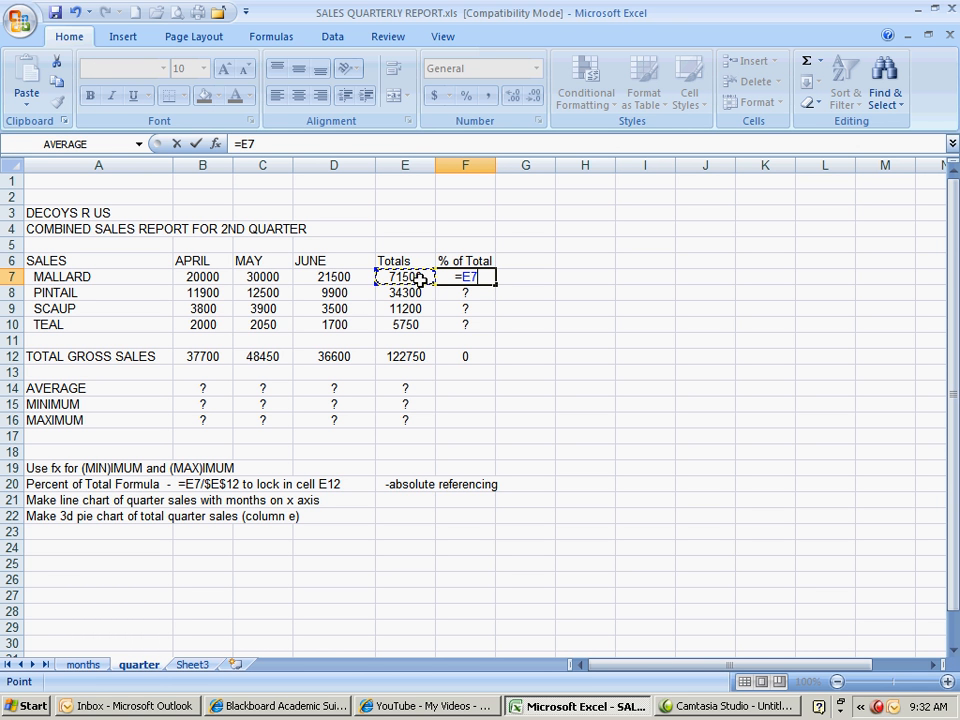
{"action": "type", "text": "/$e$12"}
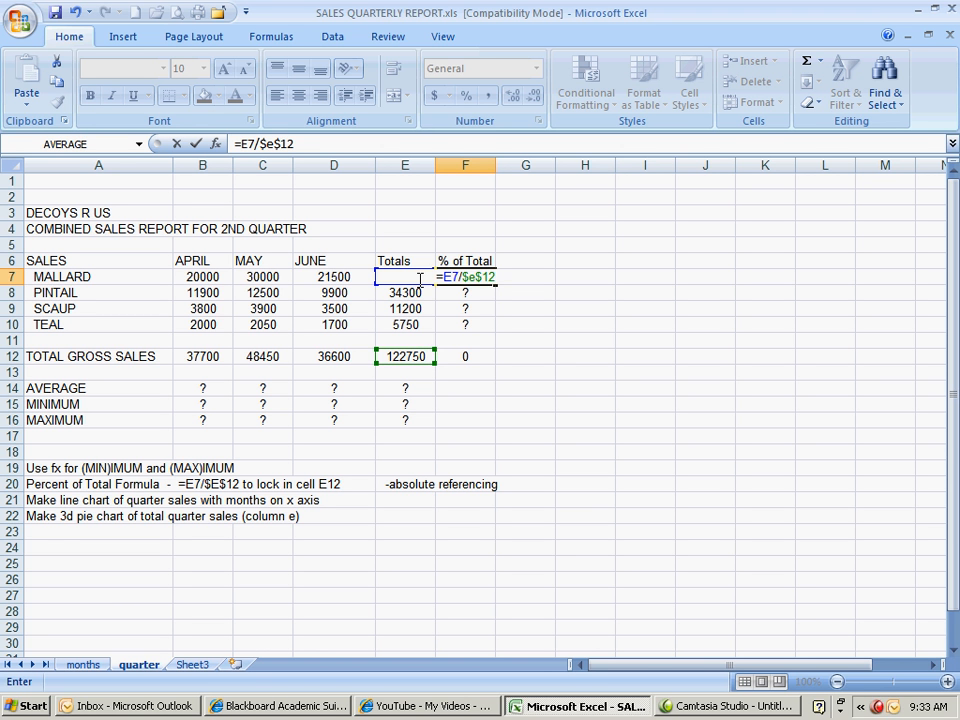
{"action": "key", "text": "BackSpace"}
{"action": "key", "text": "BackSpace"}
{"action": "key", "text": "BackSpace"}
{"action": "key", "text": "BackSpace"}
{"action": "key", "text": "BackSpace"}
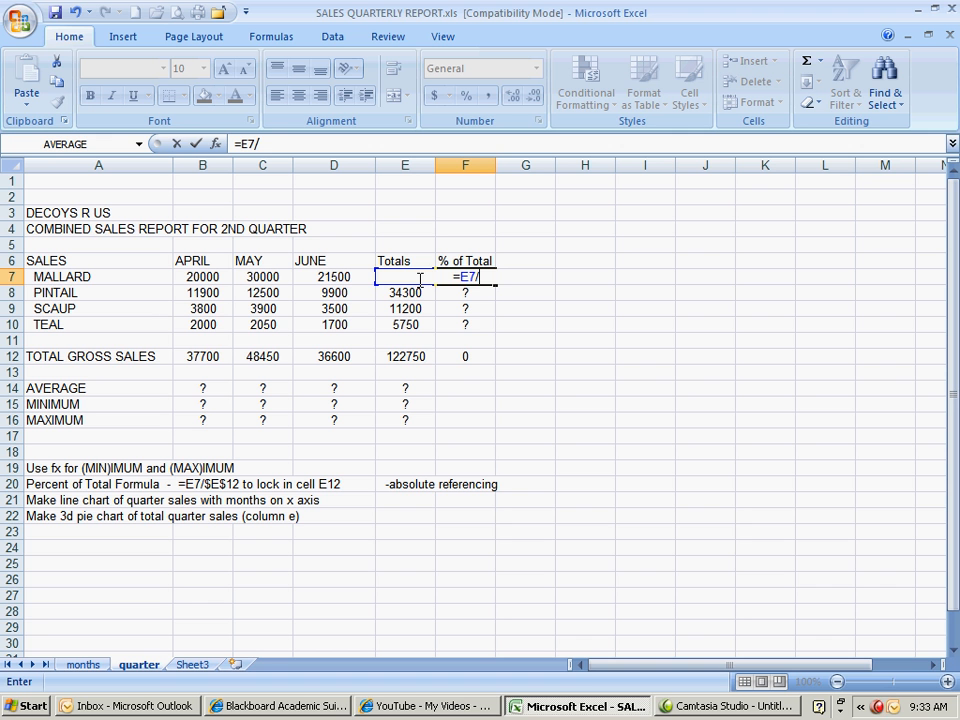
{"action": "type", "text": "$e$12"}
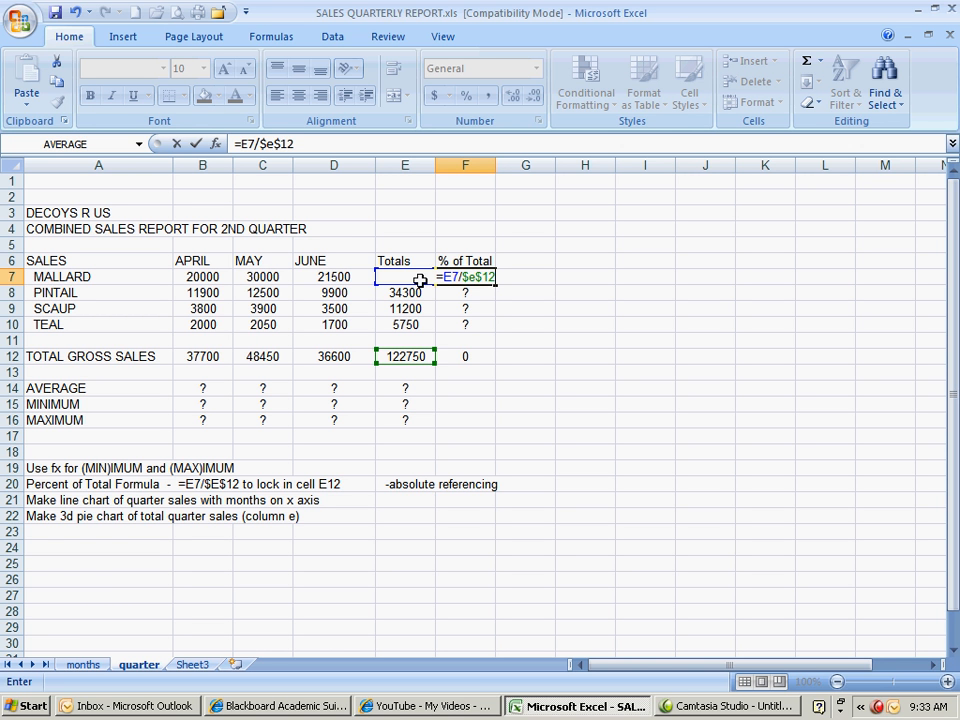
{"action": "left_click", "coordinate": [196, 150]}
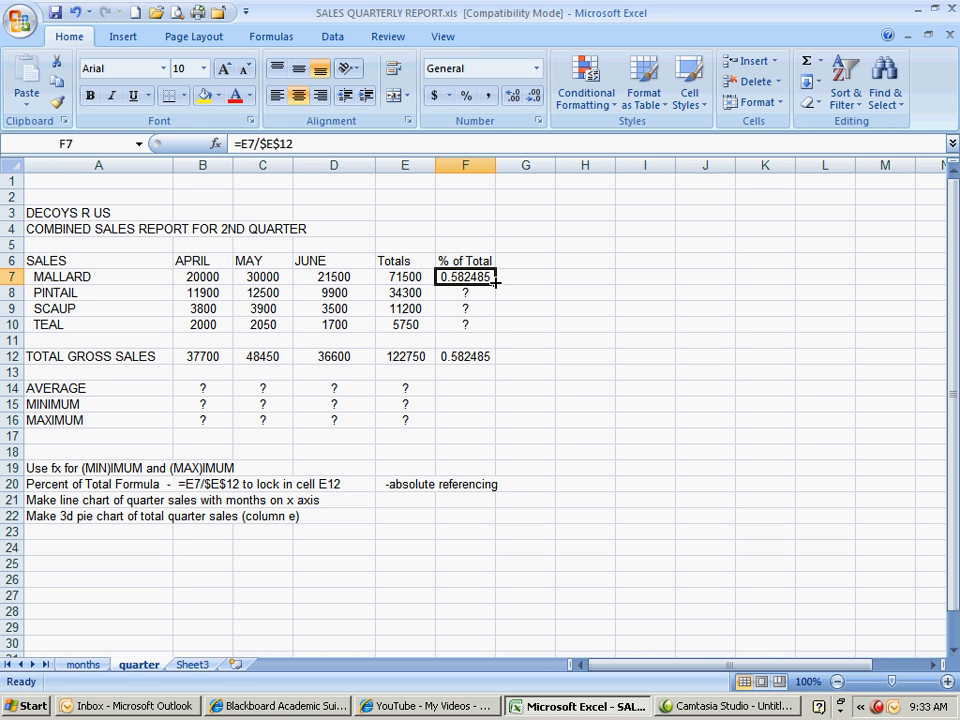
{"action": "left_click_drag", "start_coordinate": [494, 283], "coordinate": [481, 326]}
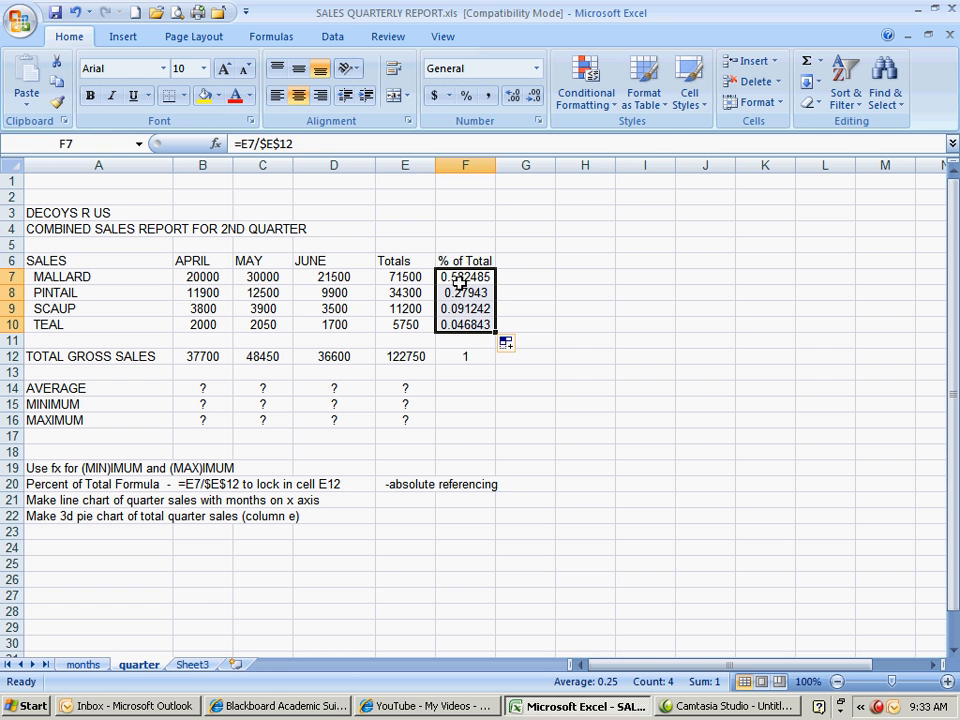
Calculate the Average row with =AVERAGE(B7:B10) in B14, filled across through E14.
{"action": "left_click", "coordinate": [196, 388]}
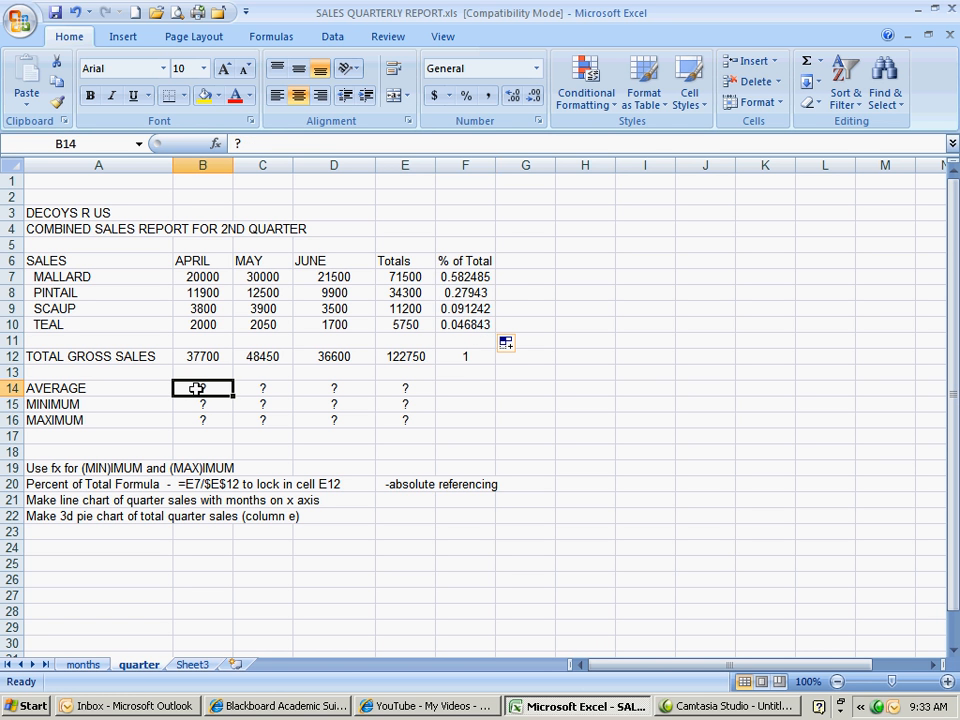
{"action": "left_click", "coordinate": [217, 143]}
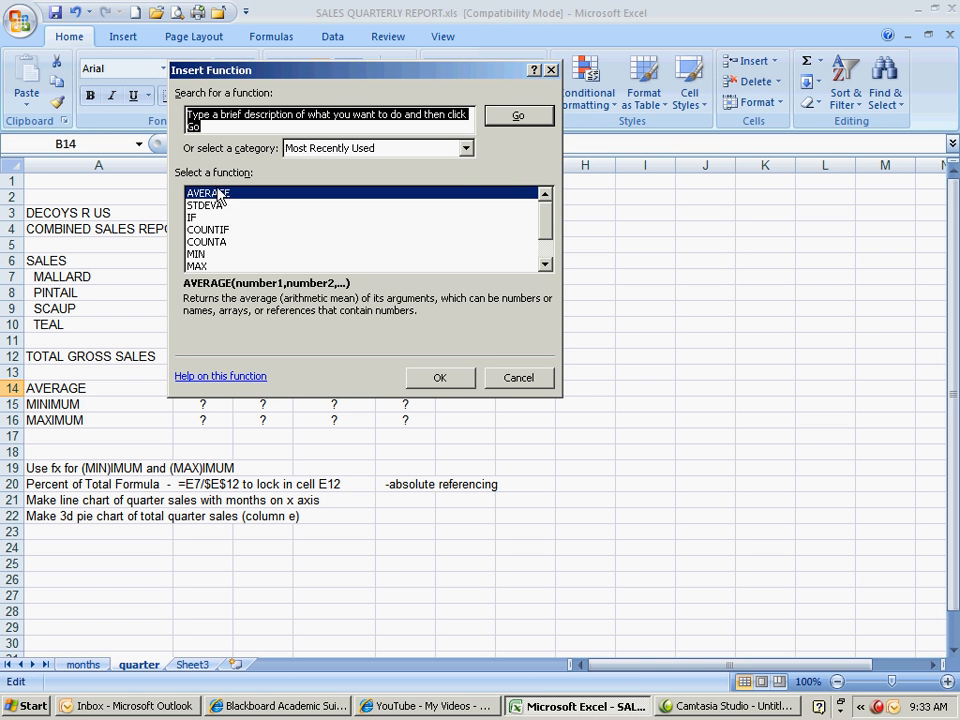
{"action": "left_click", "coordinate": [433, 379]}
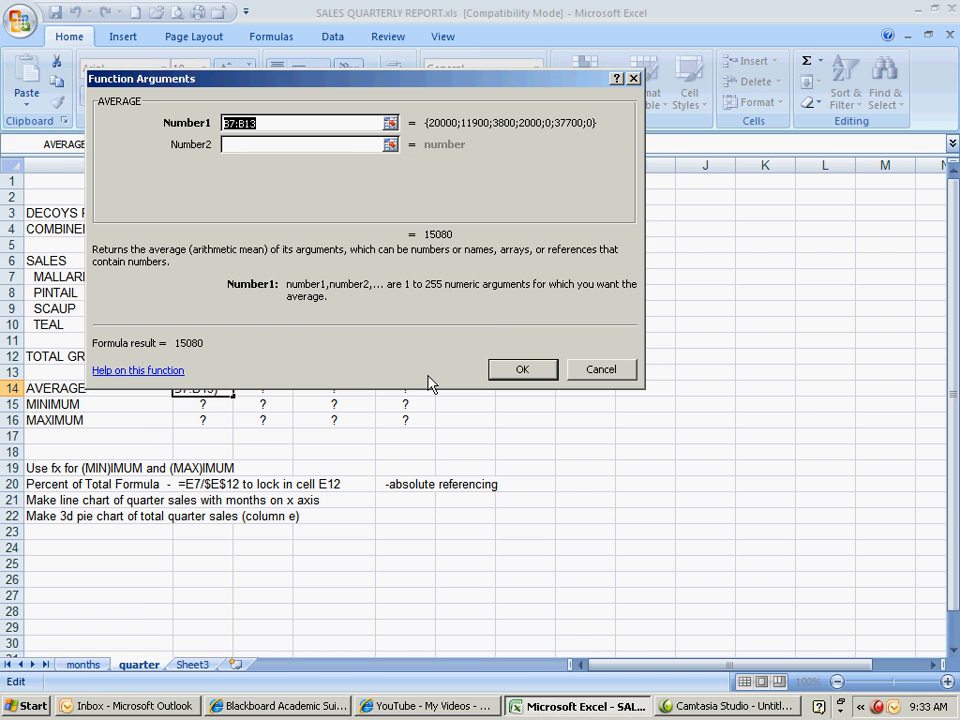
{"action": "left_click_drag", "start_coordinate": [315, 80], "coordinate": [552, 167]}
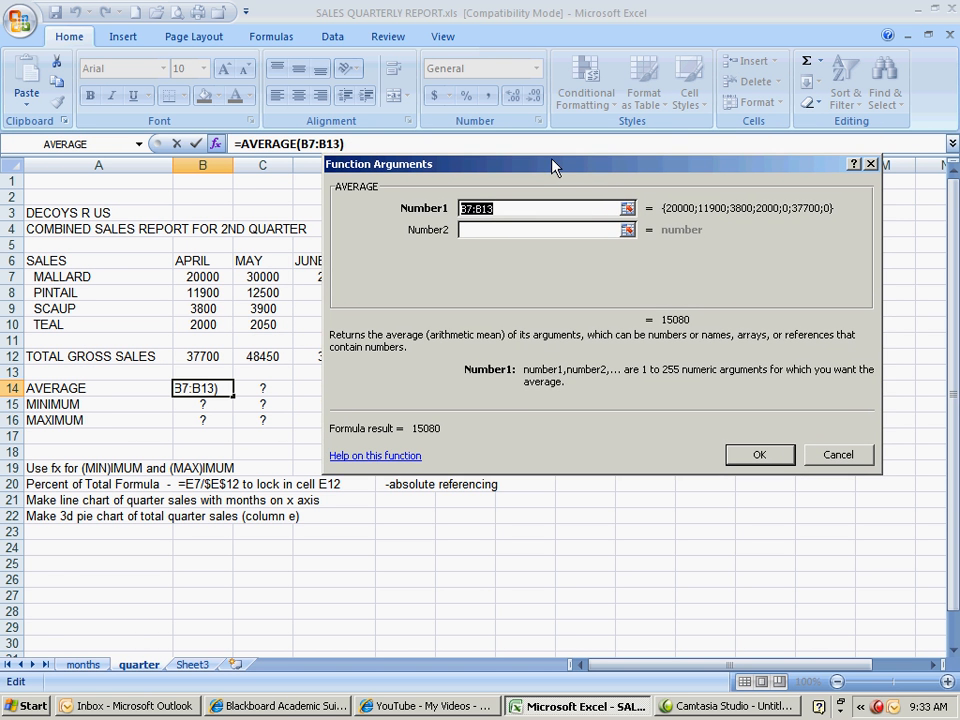
{"action": "left_click", "coordinate": [206, 277]}
{"action": "left_click_drag", "start_coordinate": [206, 277], "coordinate": [208, 322]}
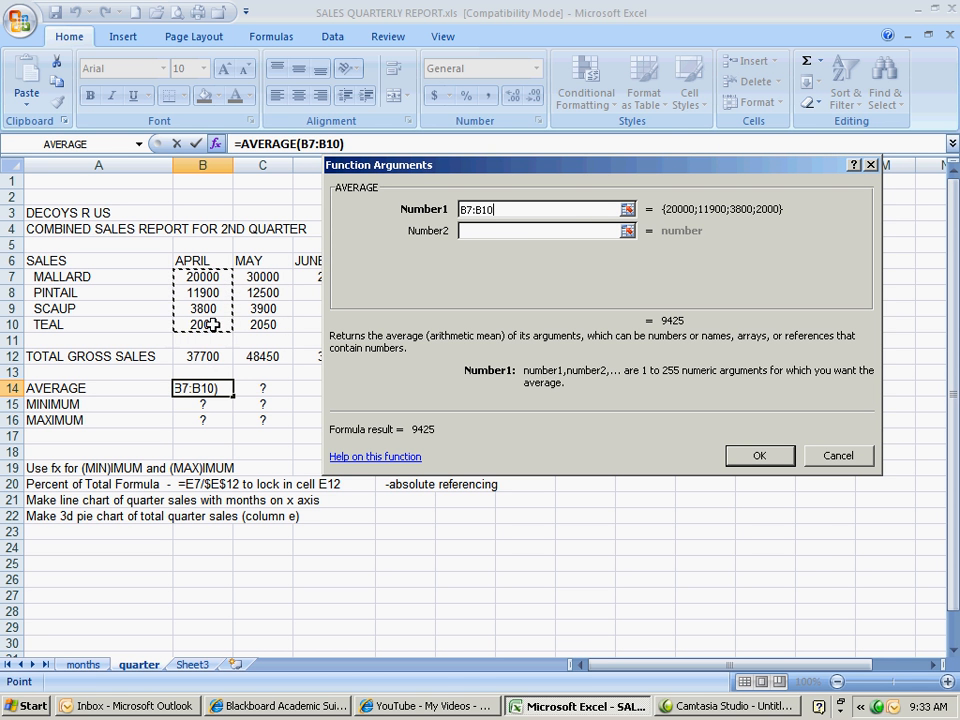
{"action": "left_click", "coordinate": [756, 455]}
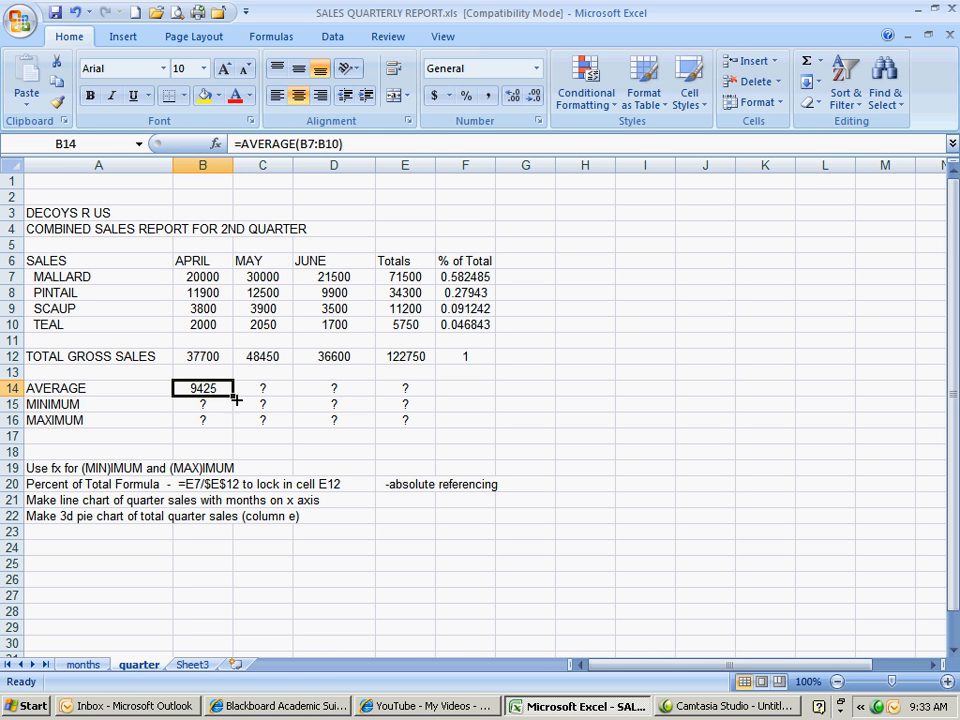
{"action": "left_click_drag", "start_coordinate": [232, 397], "coordinate": [416, 390]}
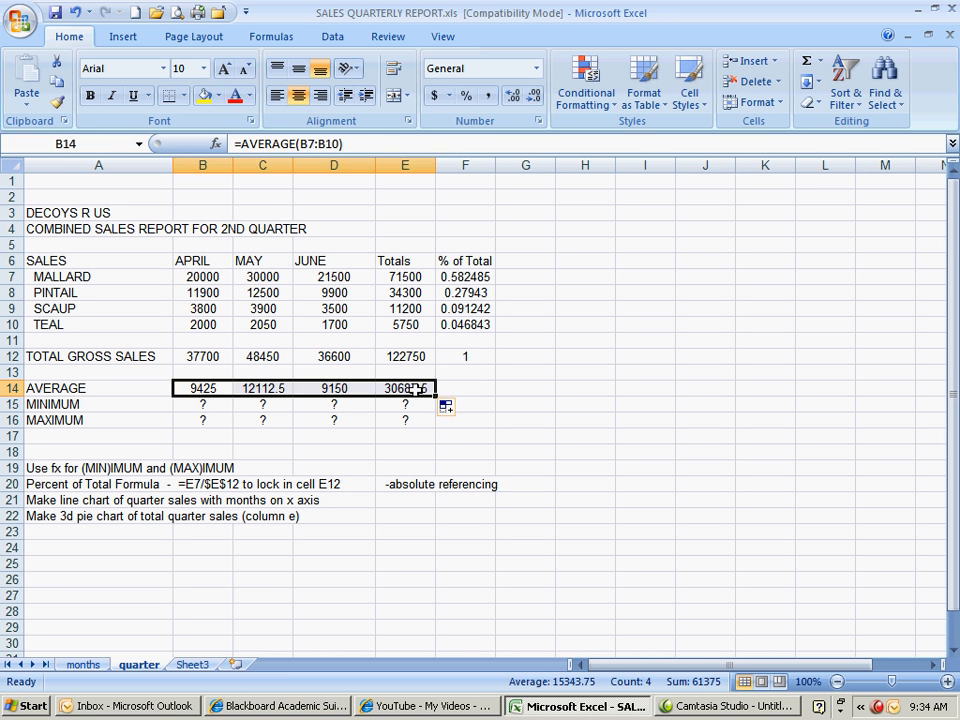
Calculate the Minimum row with =MIN(B7:B10) in B15, filled across through E15.
{"action": "left_click", "coordinate": [200, 403]}
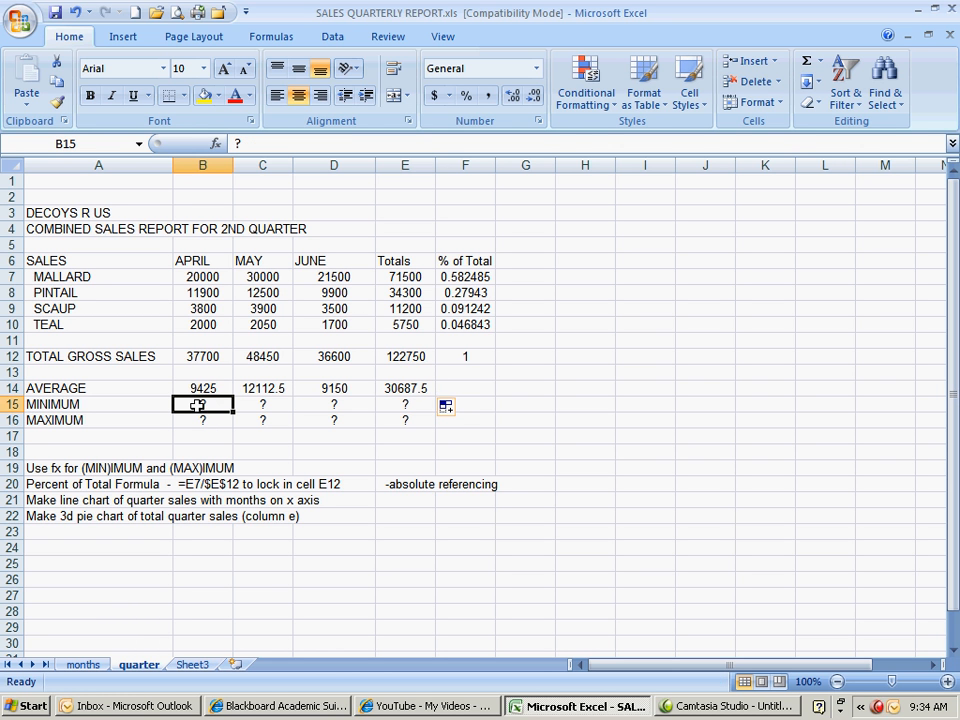
{"action": "left_click", "coordinate": [216, 145]}
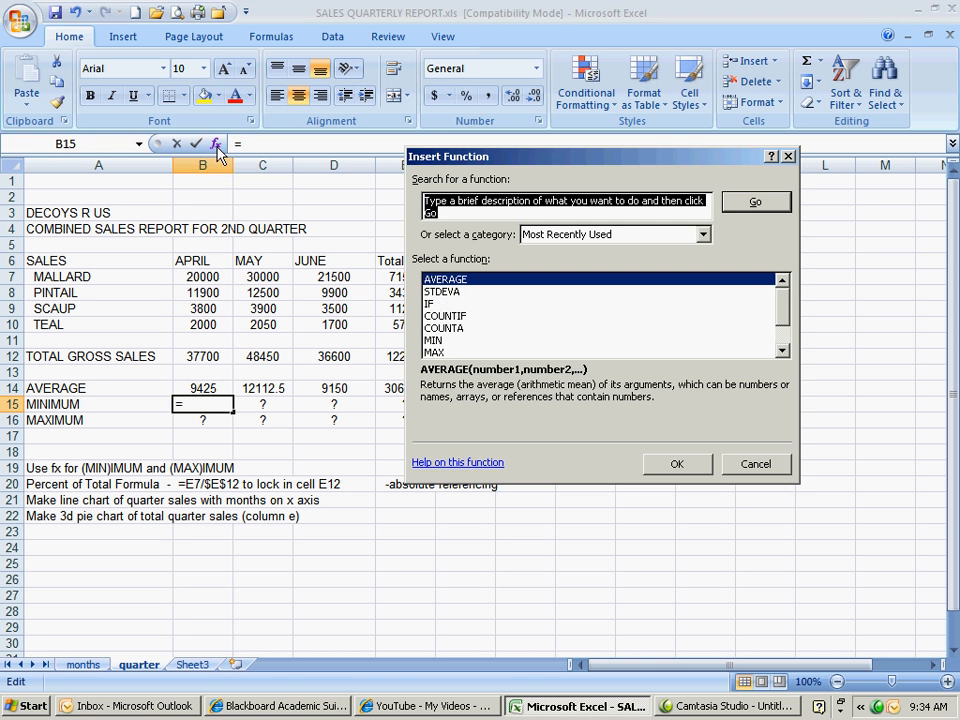
{"action": "left_click", "coordinate": [439, 341]}
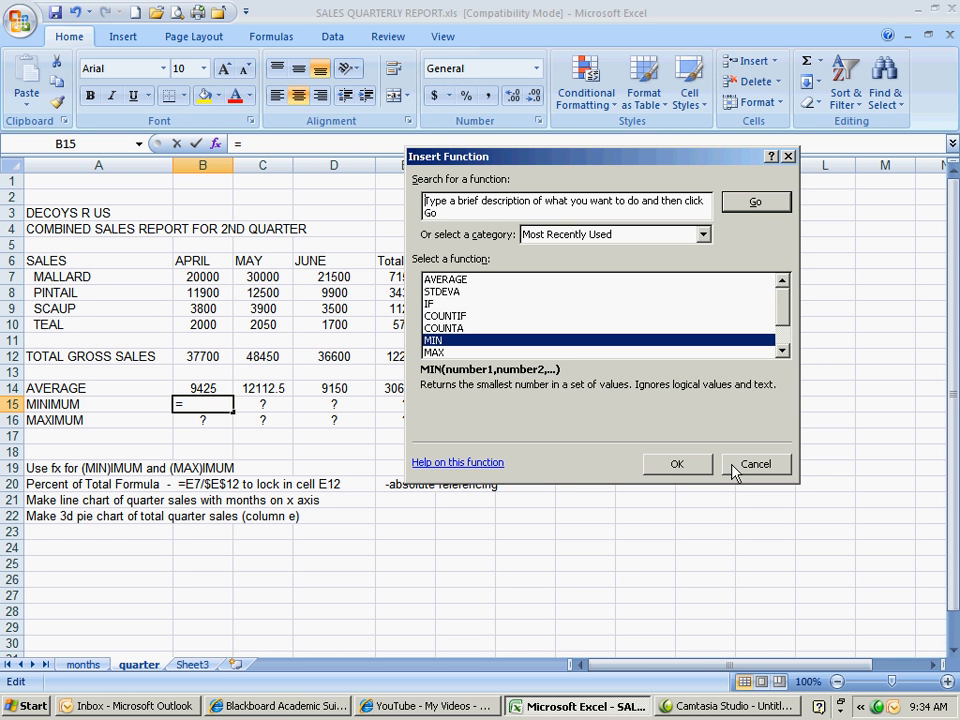
{"action": "left_click", "coordinate": [688, 472]}
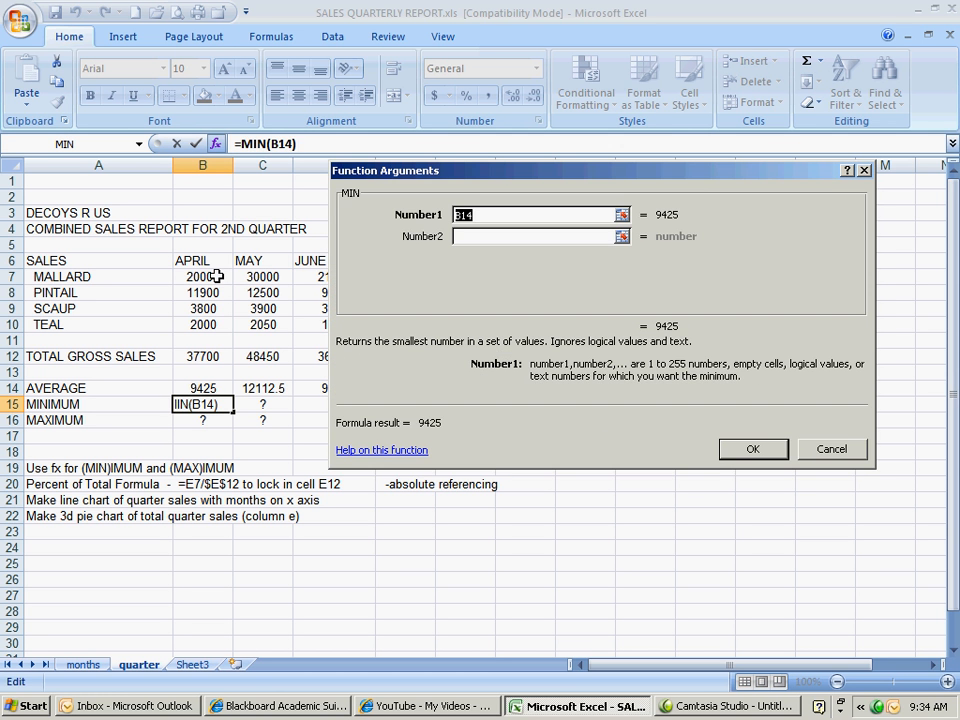
{"action": "left_click_drag", "start_coordinate": [200, 277], "coordinate": [215, 325]}
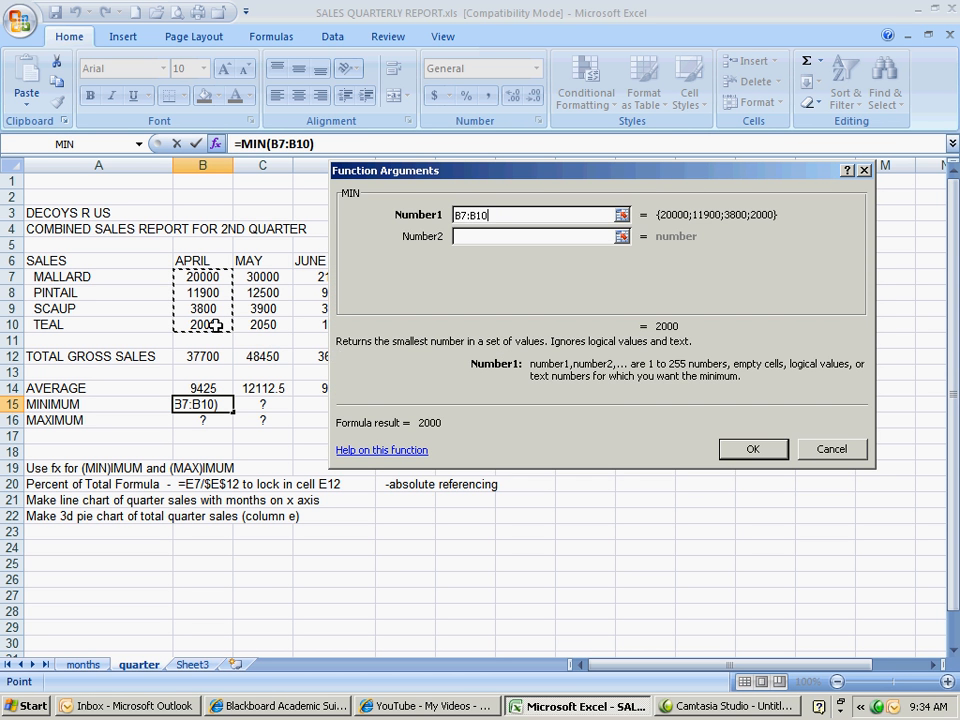
{"action": "left_click", "coordinate": [753, 450]}
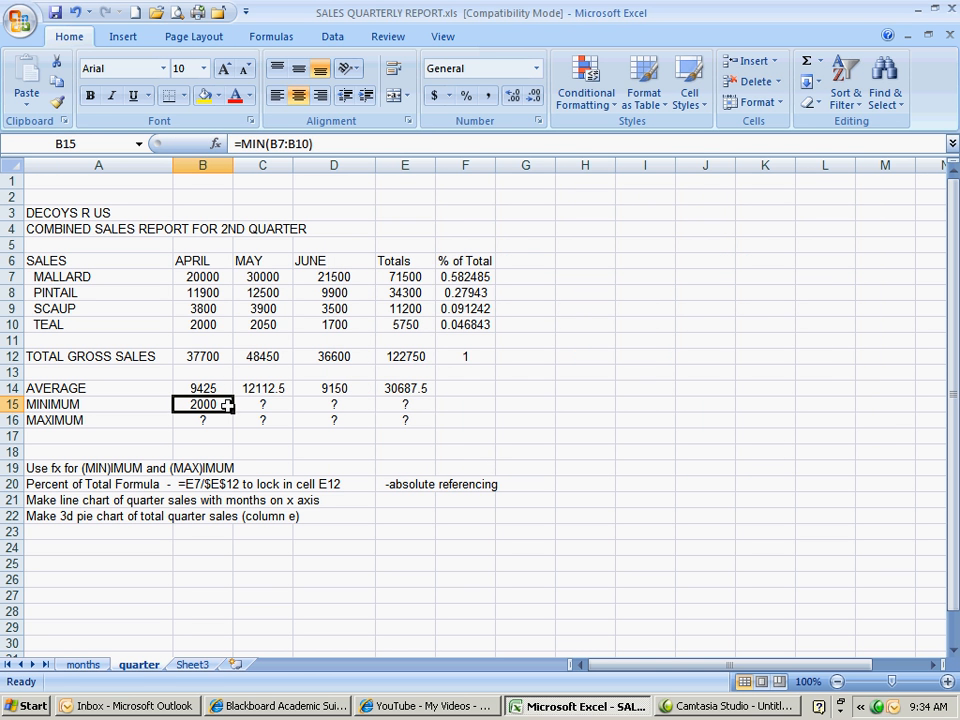
{"action": "left_click_drag", "start_coordinate": [233, 412], "coordinate": [415, 405]}
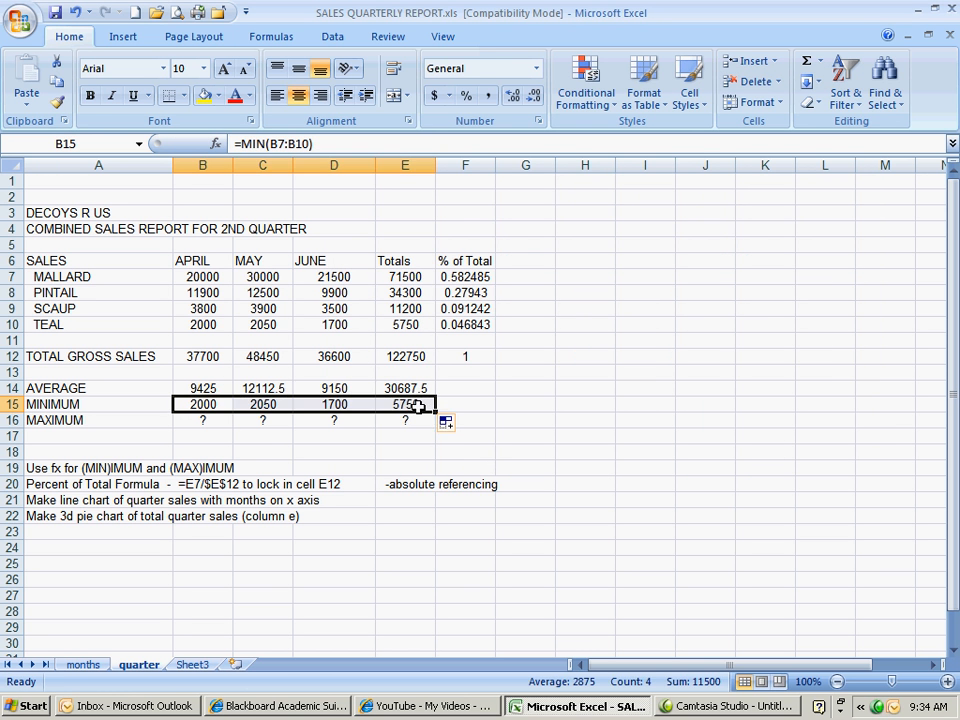
Calculate the Maximum row with =MAX(B7:B10) in B16, filled across through E16.
{"action": "left_click", "coordinate": [202, 420]}
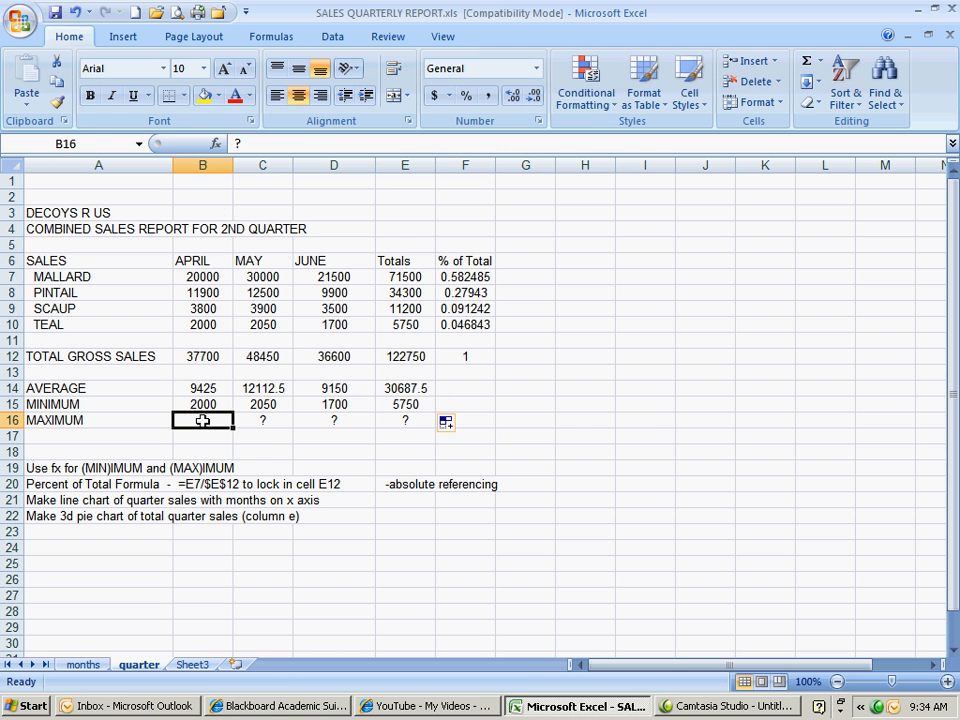
{"action": "left_click", "coordinate": [214, 143]}
{"action": "left_click", "coordinate": [440, 352]}
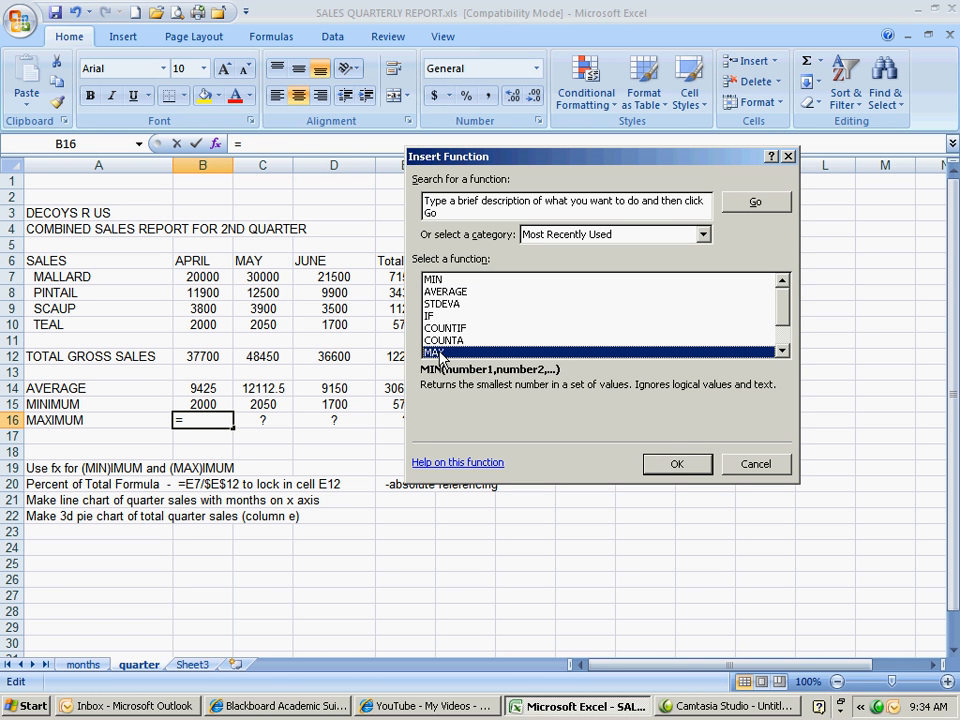
{"action": "left_click", "coordinate": [670, 465]}
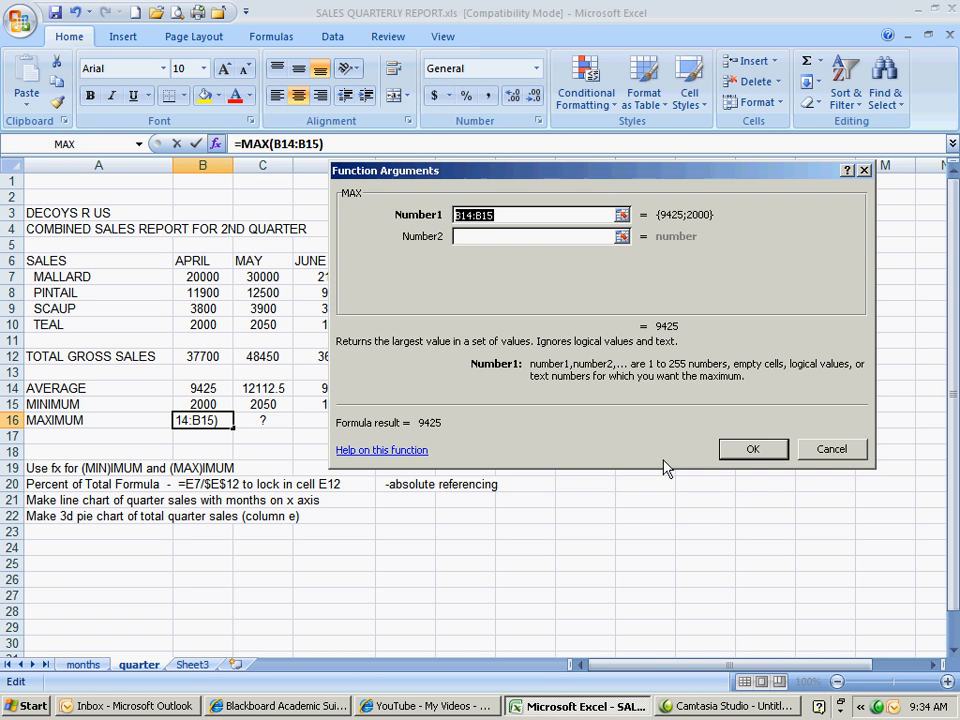
{"action": "left_click_drag", "start_coordinate": [205, 276], "coordinate": [200, 325]}
{"action": "left_click", "coordinate": [753, 448]}
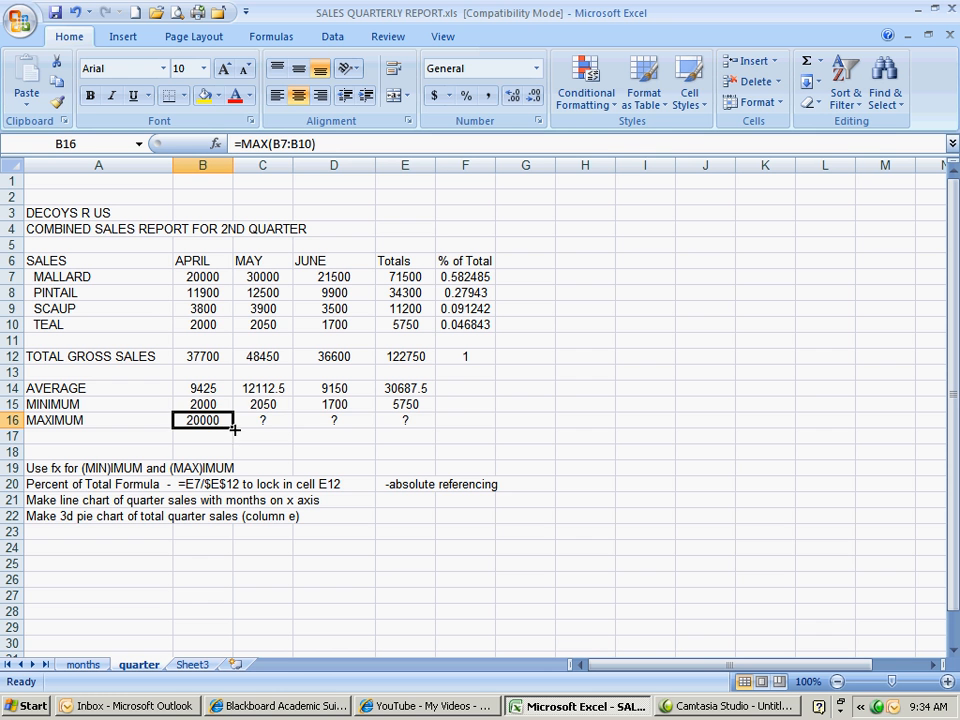
{"action": "left_click_drag", "start_coordinate": [231, 428], "coordinate": [413, 424]}
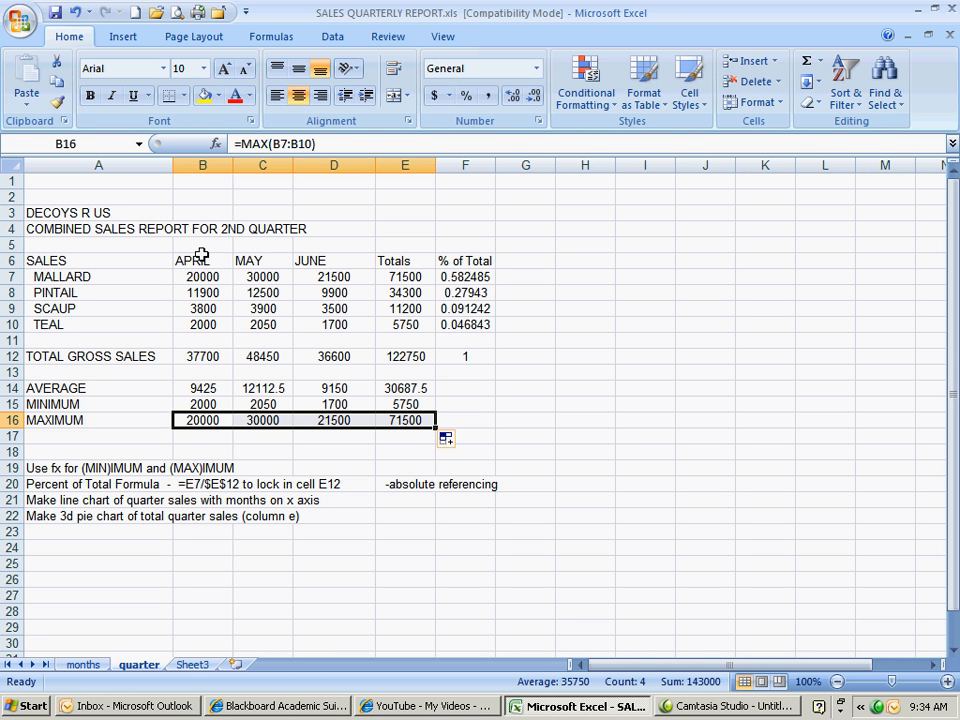
Format the sales figures and statistics in B7:E16 with comma style and no decimal places.
{"action": "left_click_drag", "start_coordinate": [199, 280], "coordinate": [401, 423]}
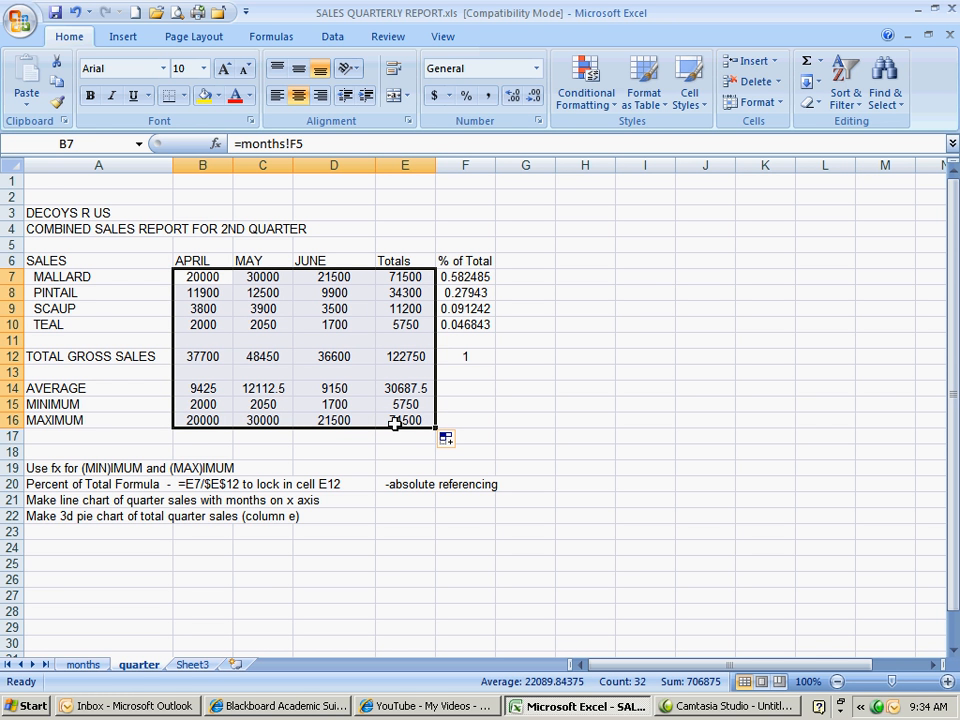
{"action": "left_click", "coordinate": [488, 96]}
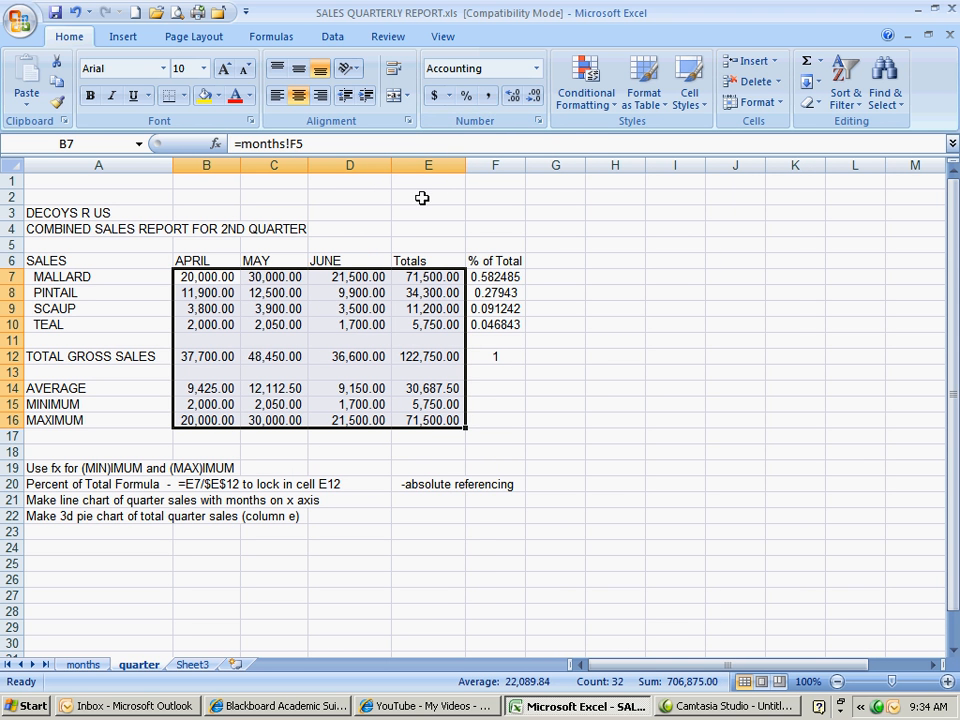
{"action": "left_click", "coordinate": [535, 98]}
{"action": "left_click", "coordinate": [535, 98]}
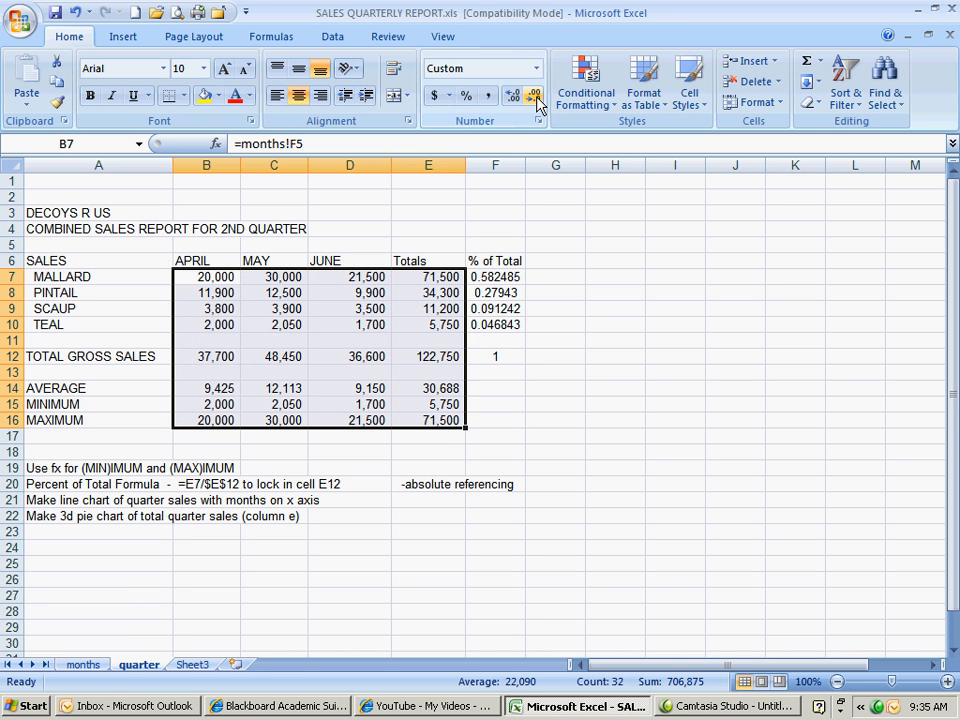
Format the % of Total values in F7:F12 as percentages without decimals.
{"action": "left_click_drag", "start_coordinate": [504, 276], "coordinate": [515, 355]}
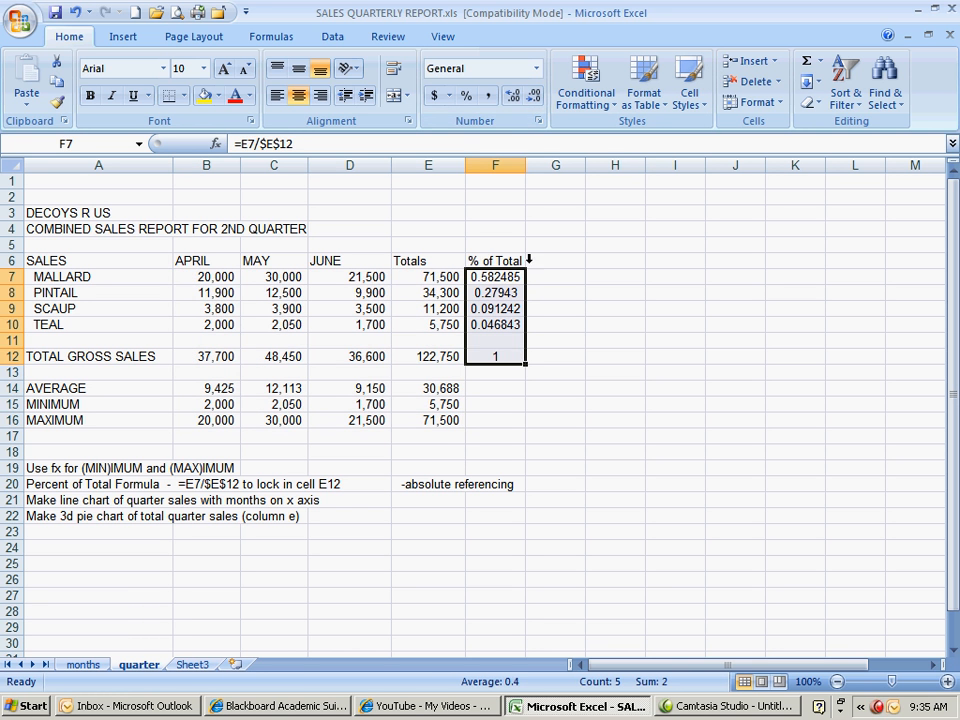
{"action": "left_click", "coordinate": [468, 97]}
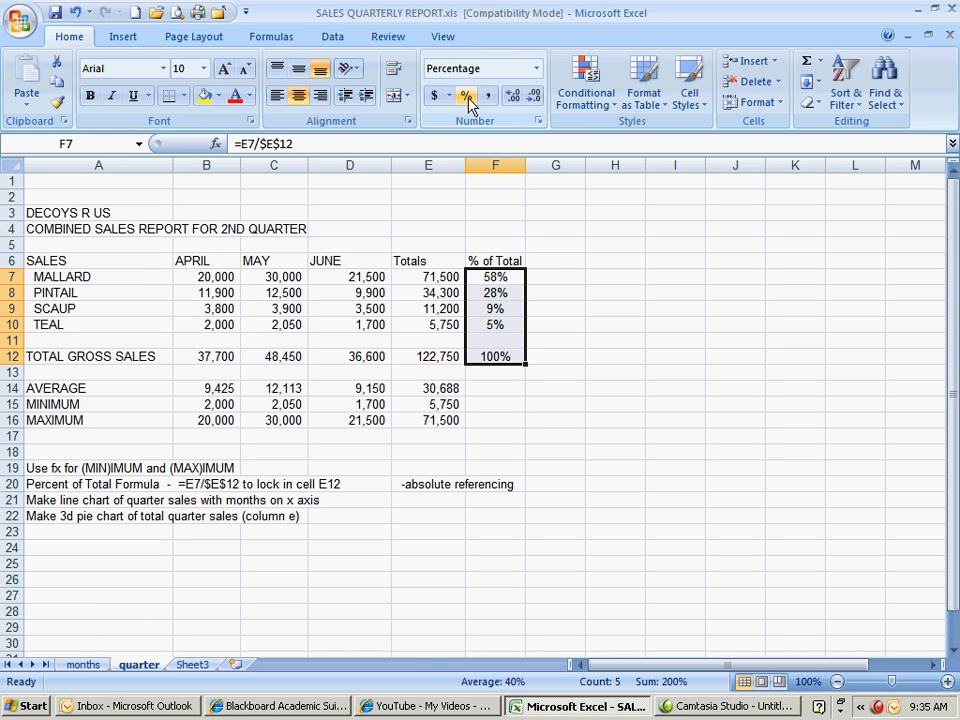
{"action": "left_click", "coordinate": [539, 319]}
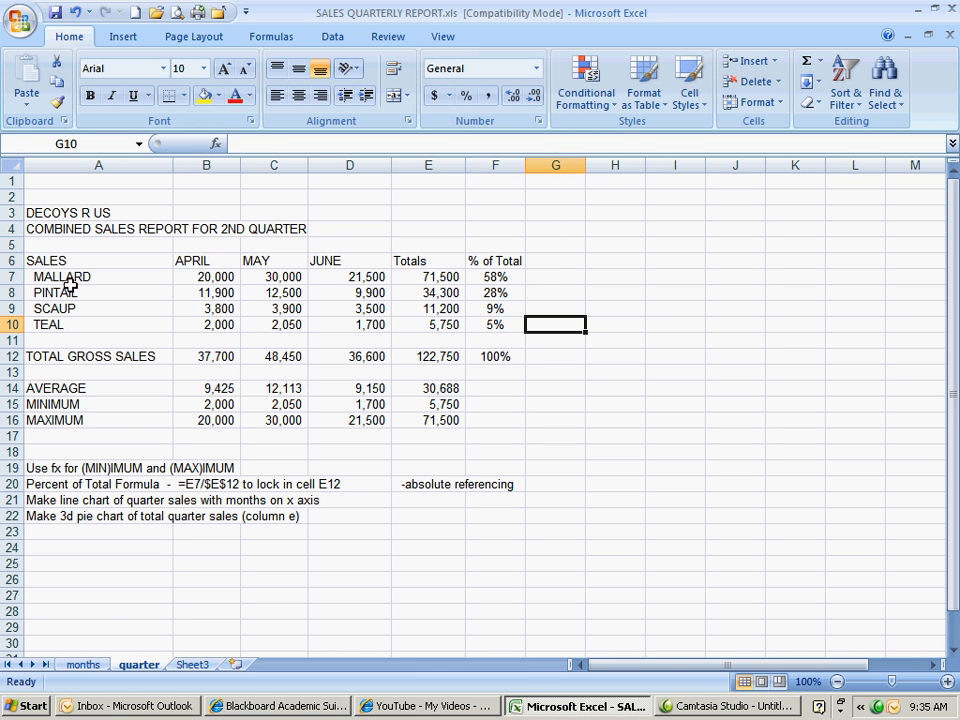